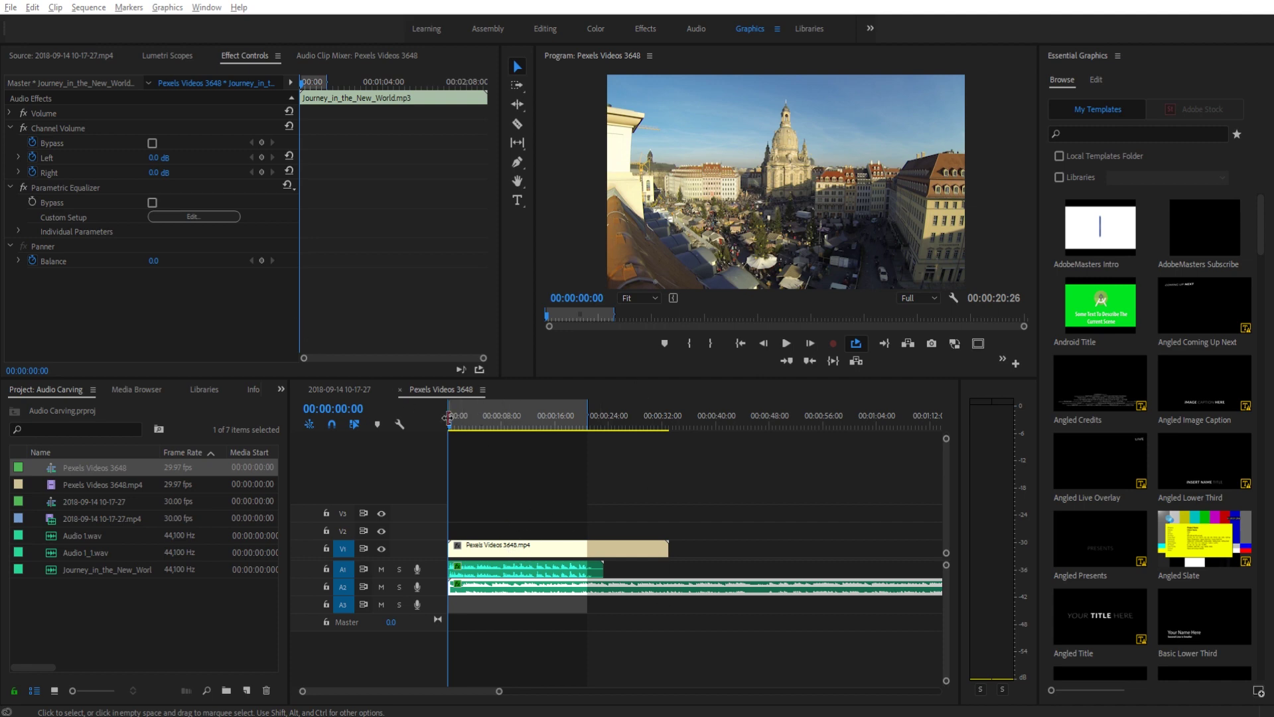
Turn off the fx switch of the Journey_in_the_New_World.mp3 clip's Parametric Equalizer.
left_click(25, 187)
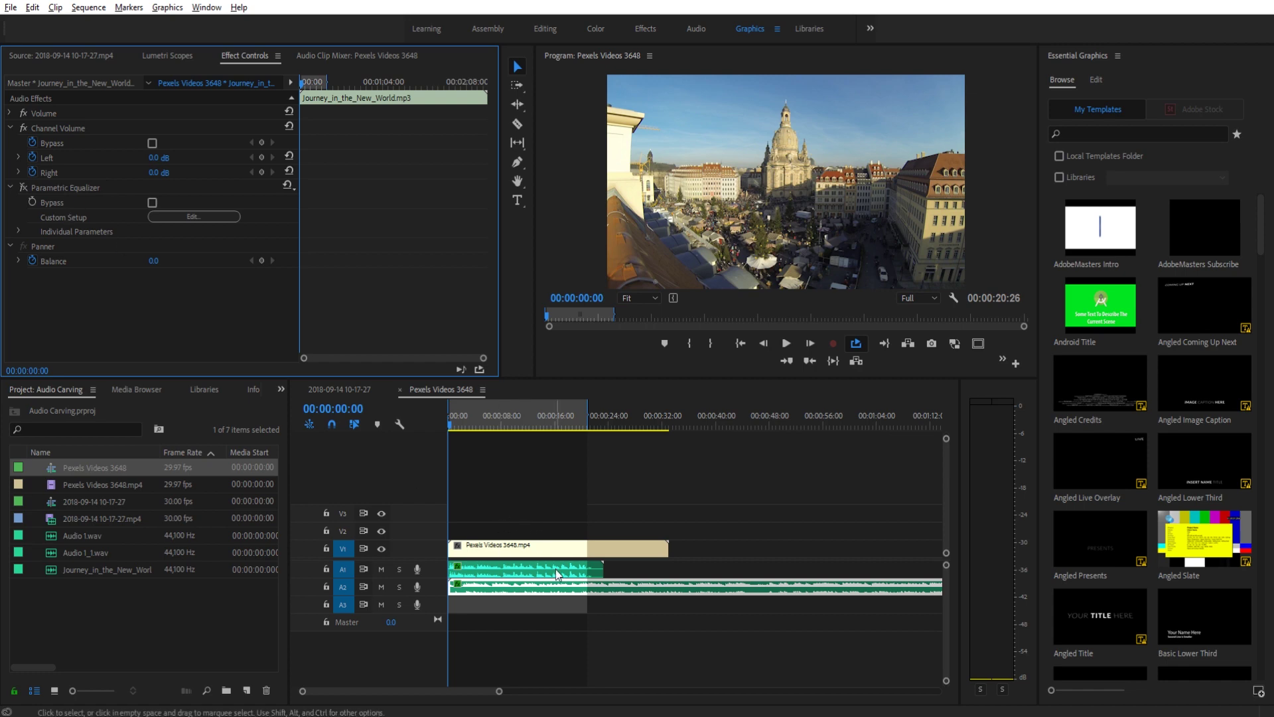
Play the sequence up to 00:00:17:00, then select the Audio 1_1.wav clip on A1.
mouse_move(599, 595)
key("space")
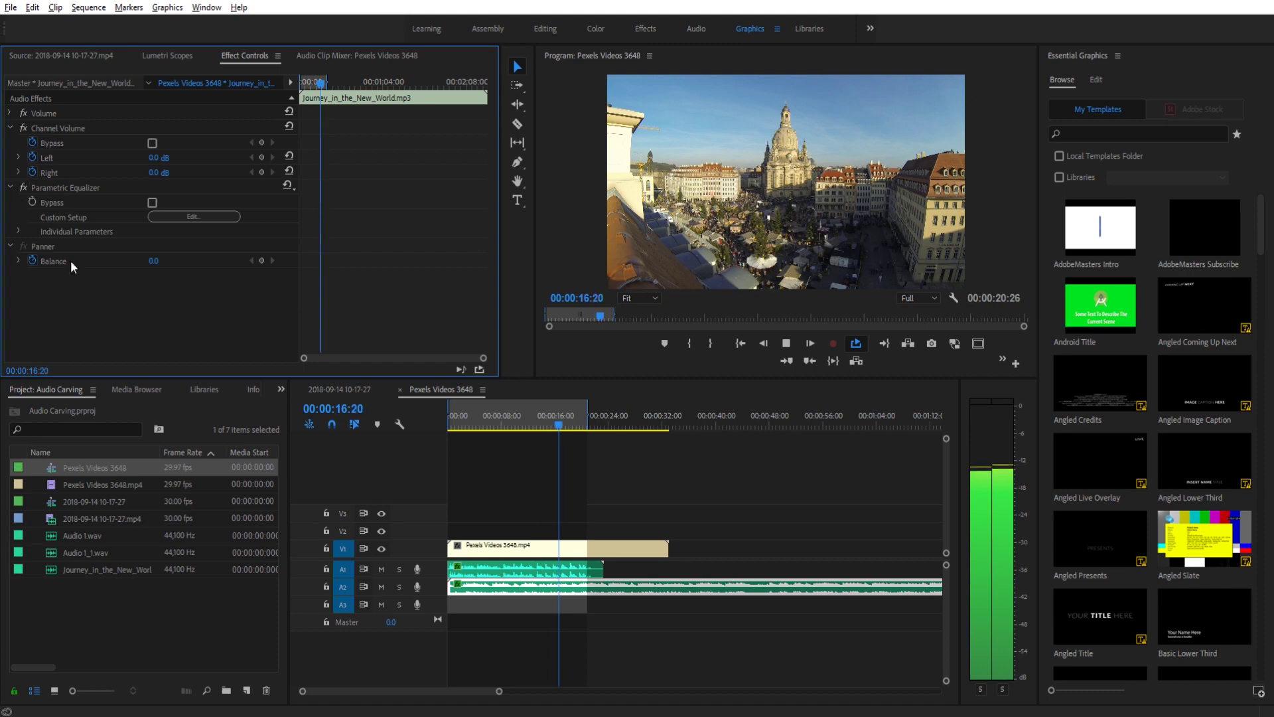
key("space")
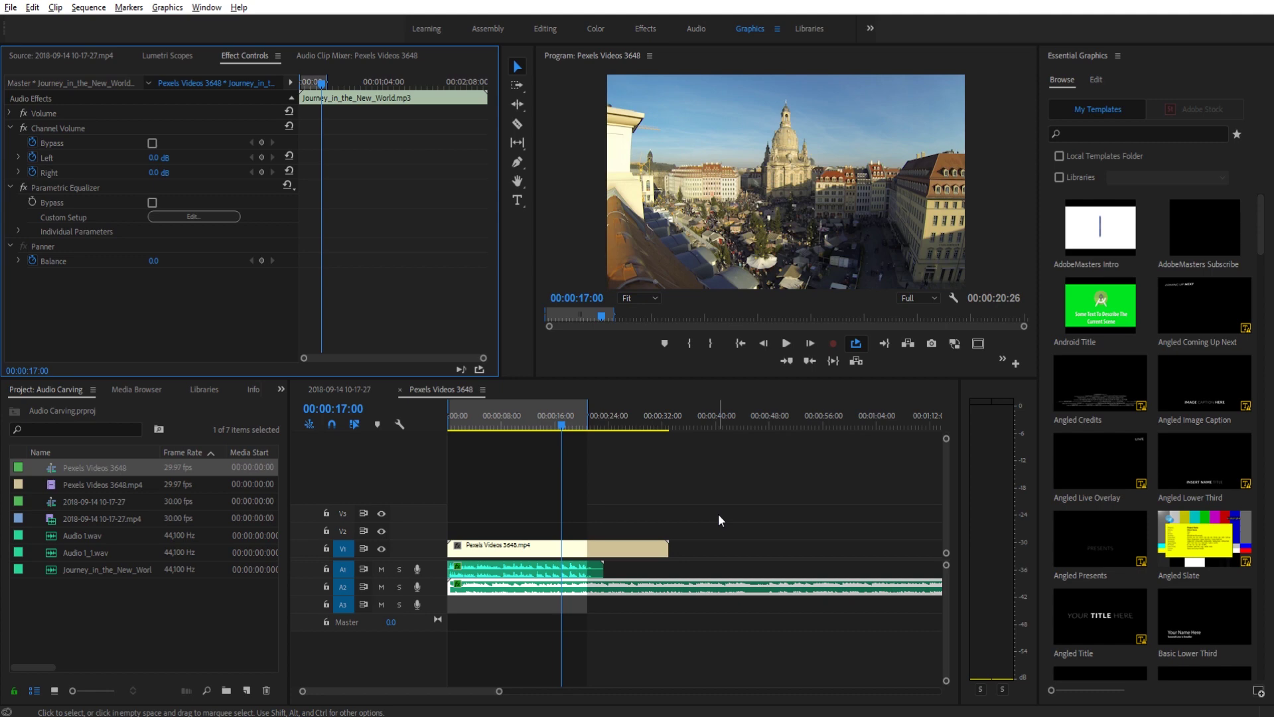
left_click(498, 569)
Delete the Parametric Equalizer from the Audio 1_1.wav clip and from the music clip.
left_click(90, 187)
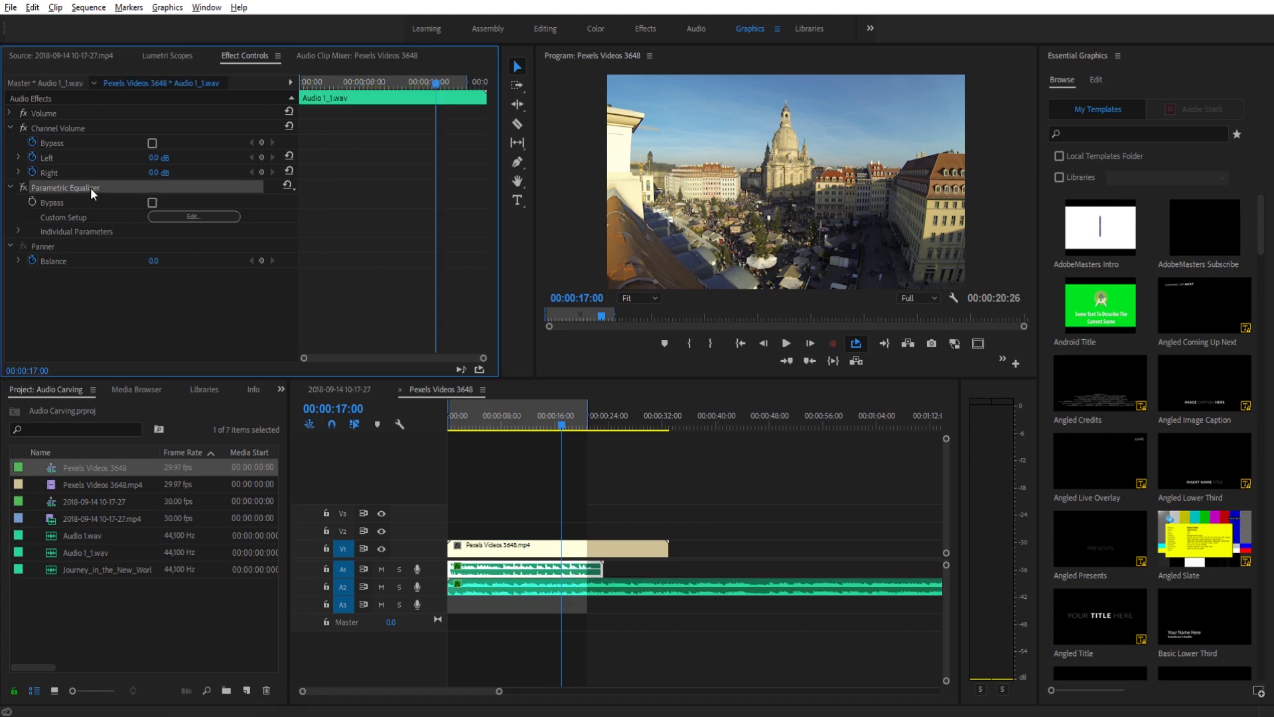
key("Delete")
left_click(524, 591)
left_click(77, 187)
key("Delete")
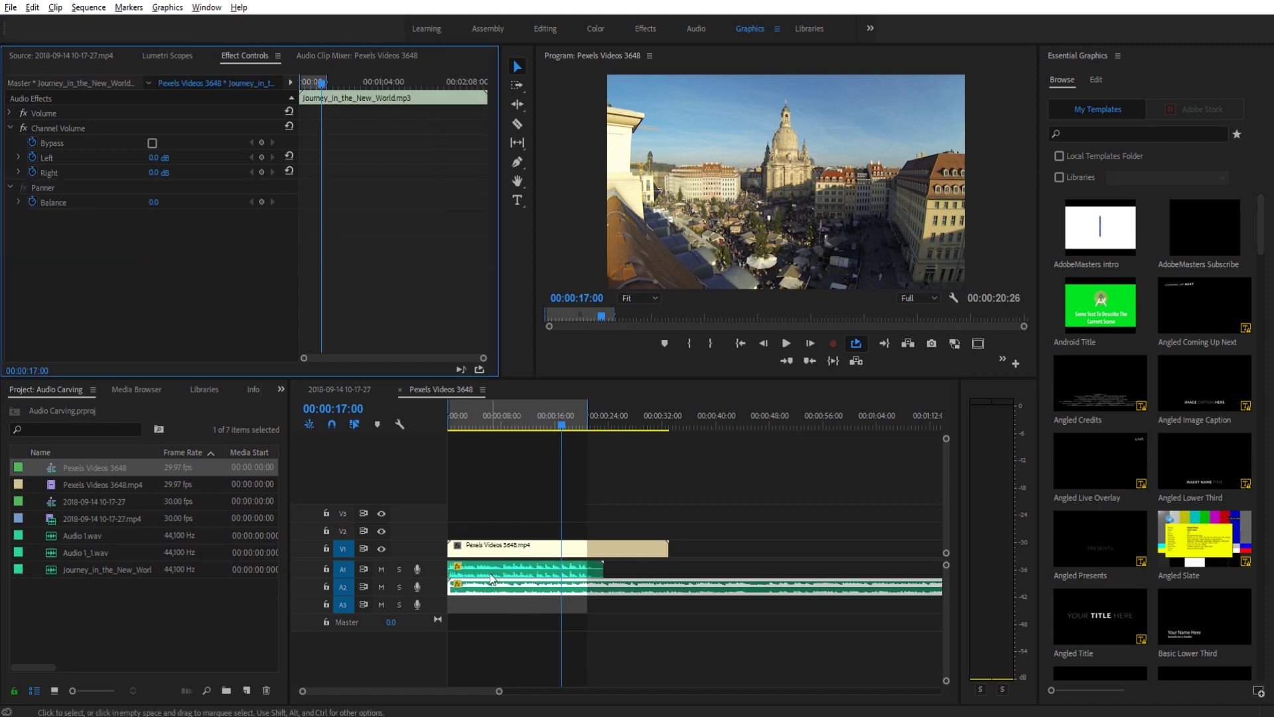
Solo track A1 and play it alone, then unsolo it.
left_click(534, 575)
left_click(399, 569)
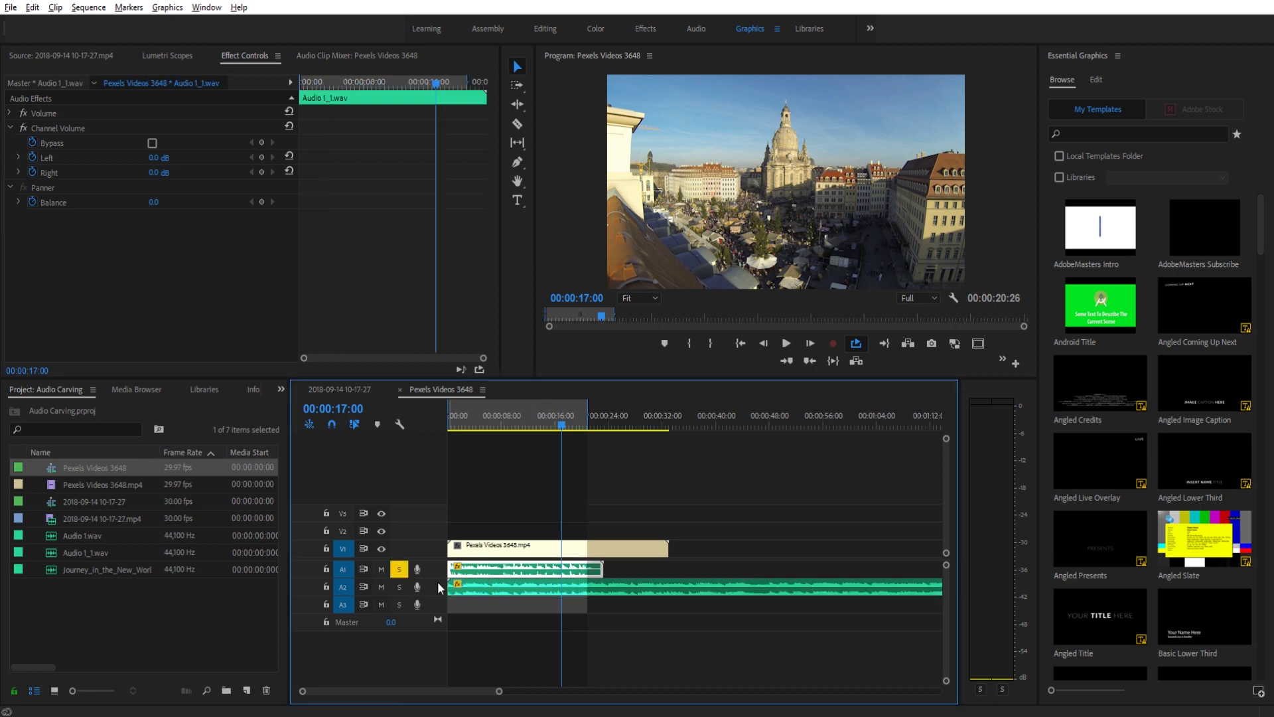
key("space")
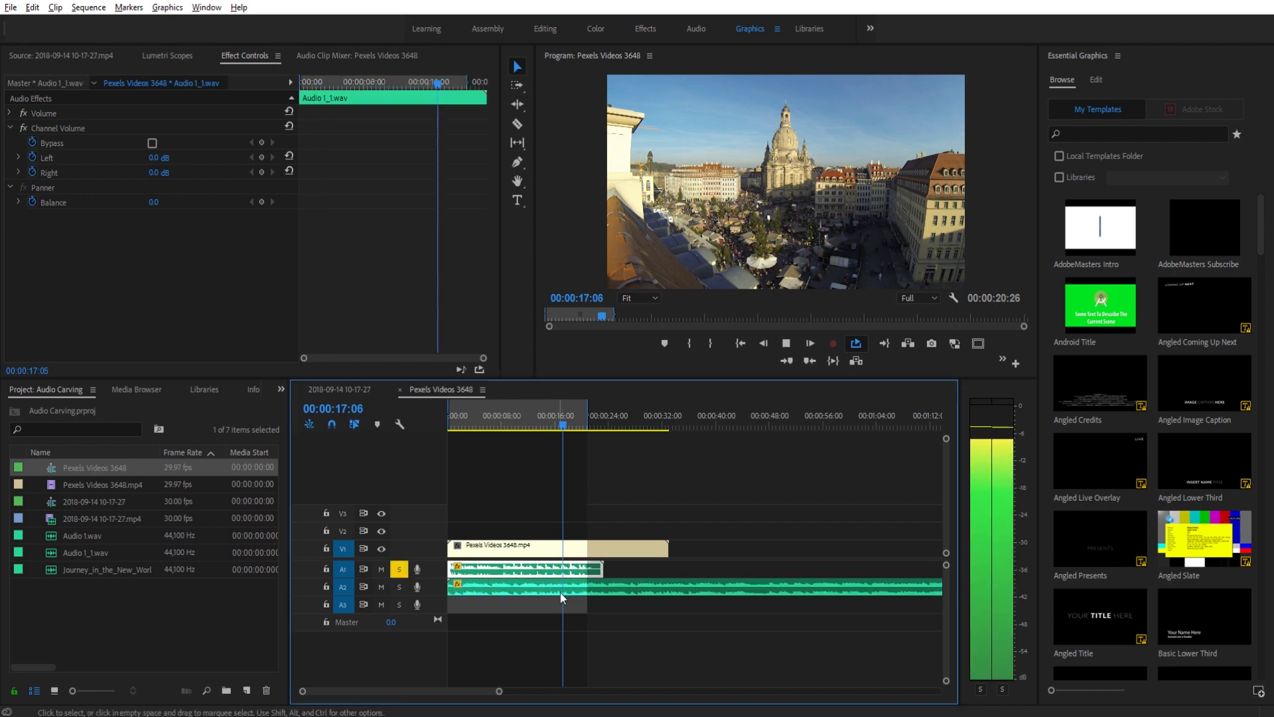
key("space")
left_click(399, 570)
From about 11 seconds, solo the A2 music track, play it alone, then unsolo it.
left_click(520, 414)
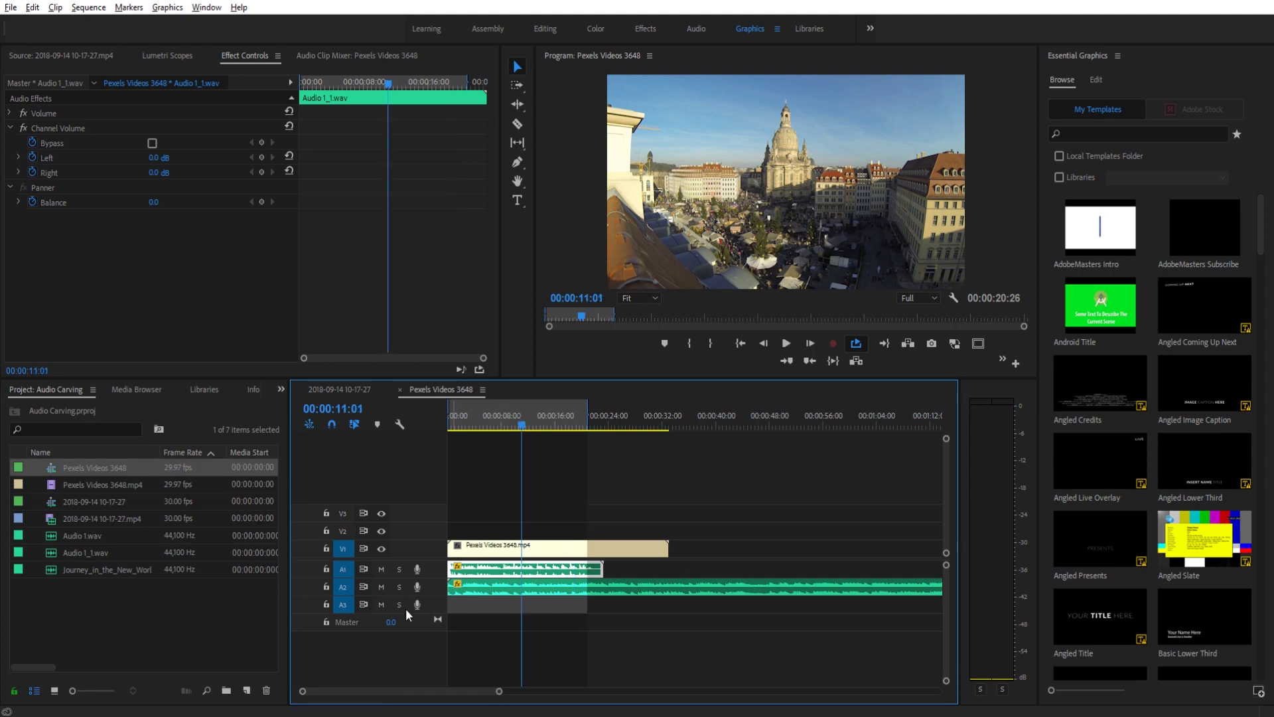
left_click(399, 586)
key("space")
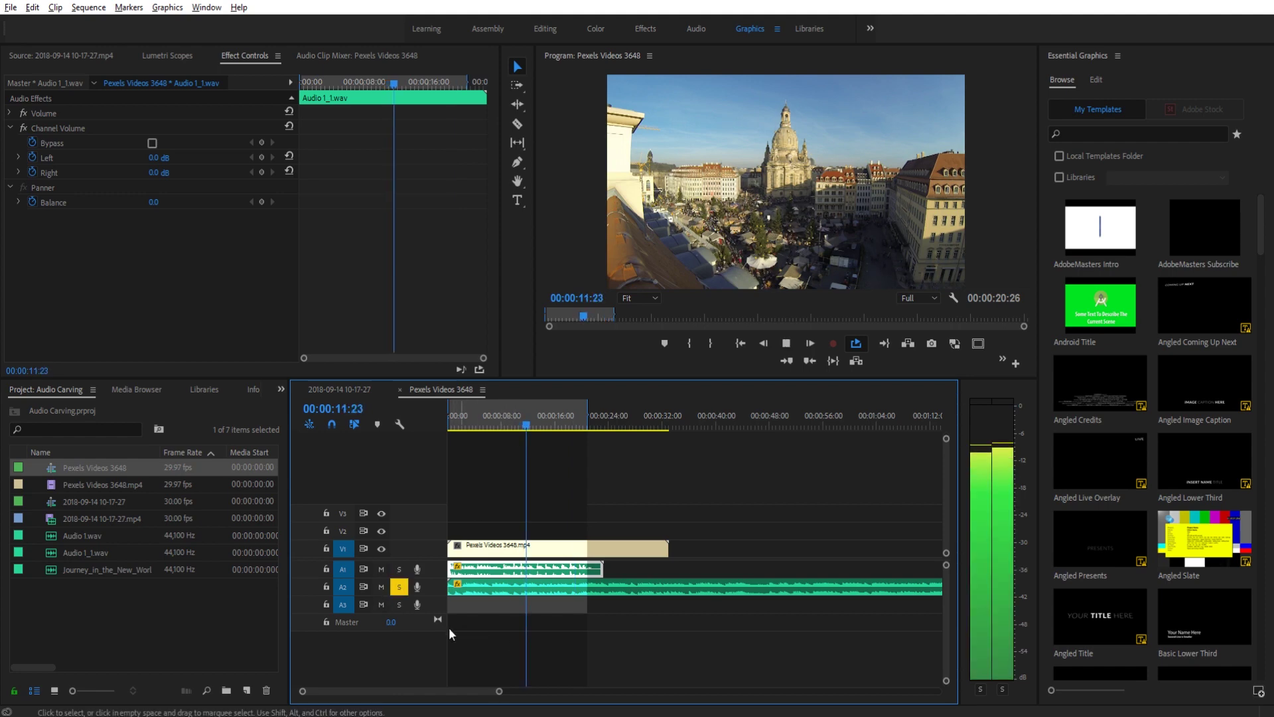
key("space")
left_click(399, 587)
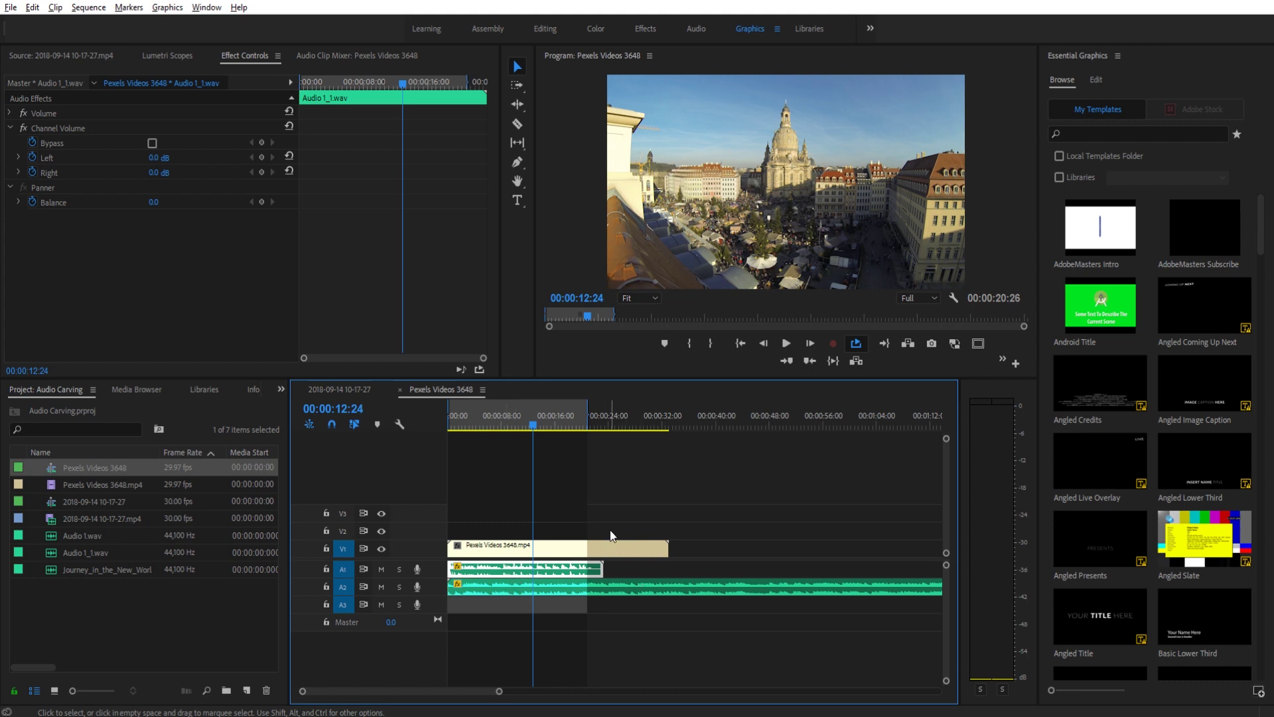
Clear the in and out points and mark an out point at 00:00:20:25.
right_click(560, 416)
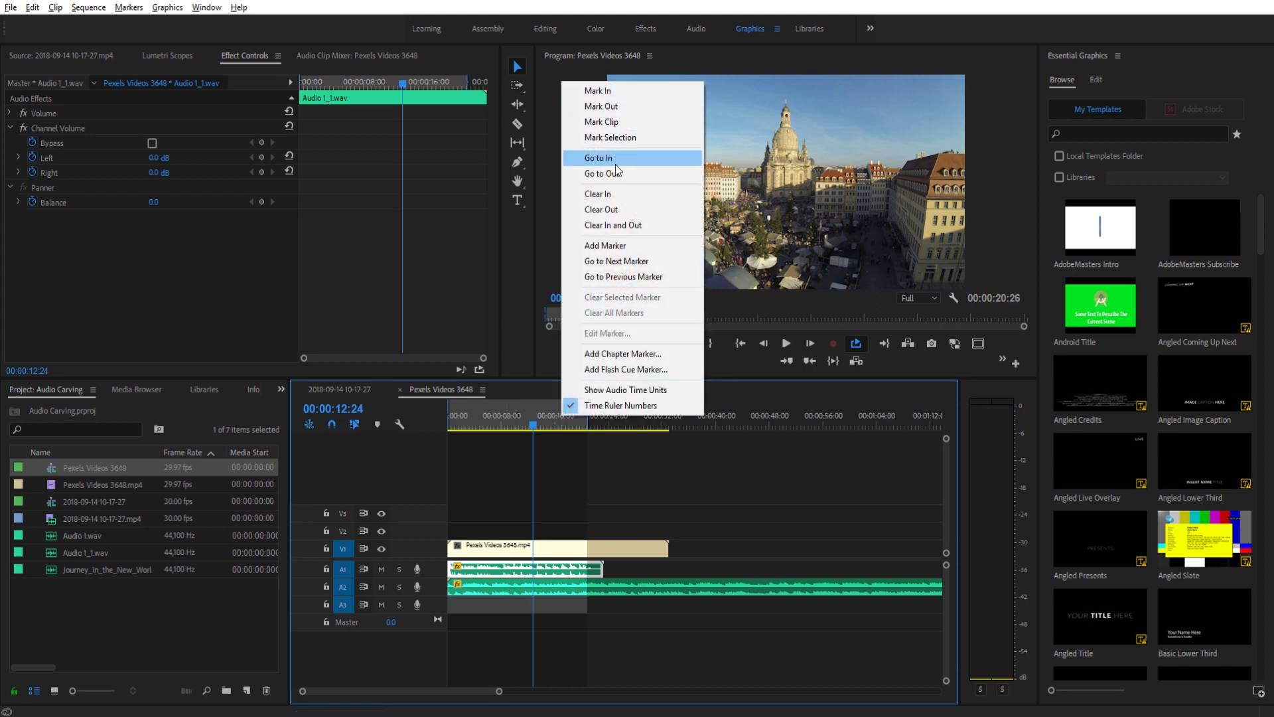
left_click(613, 225)
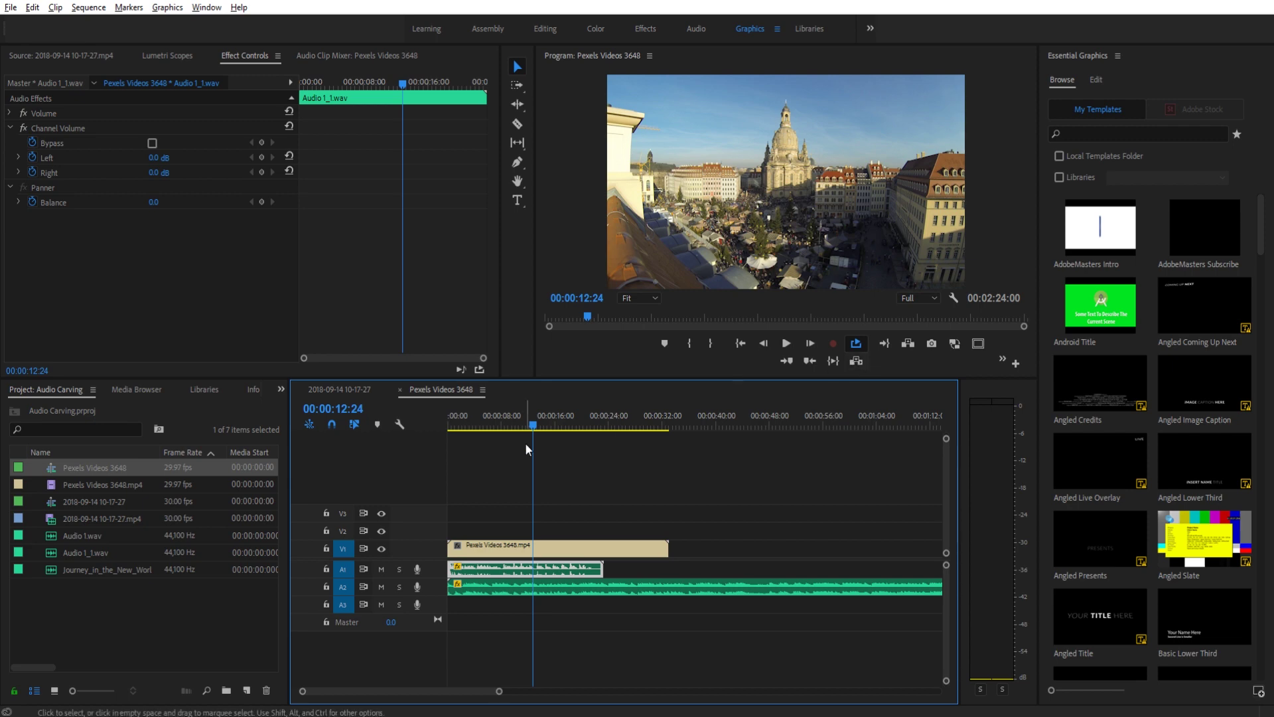
left_click_drag(497, 428, 432, 414)
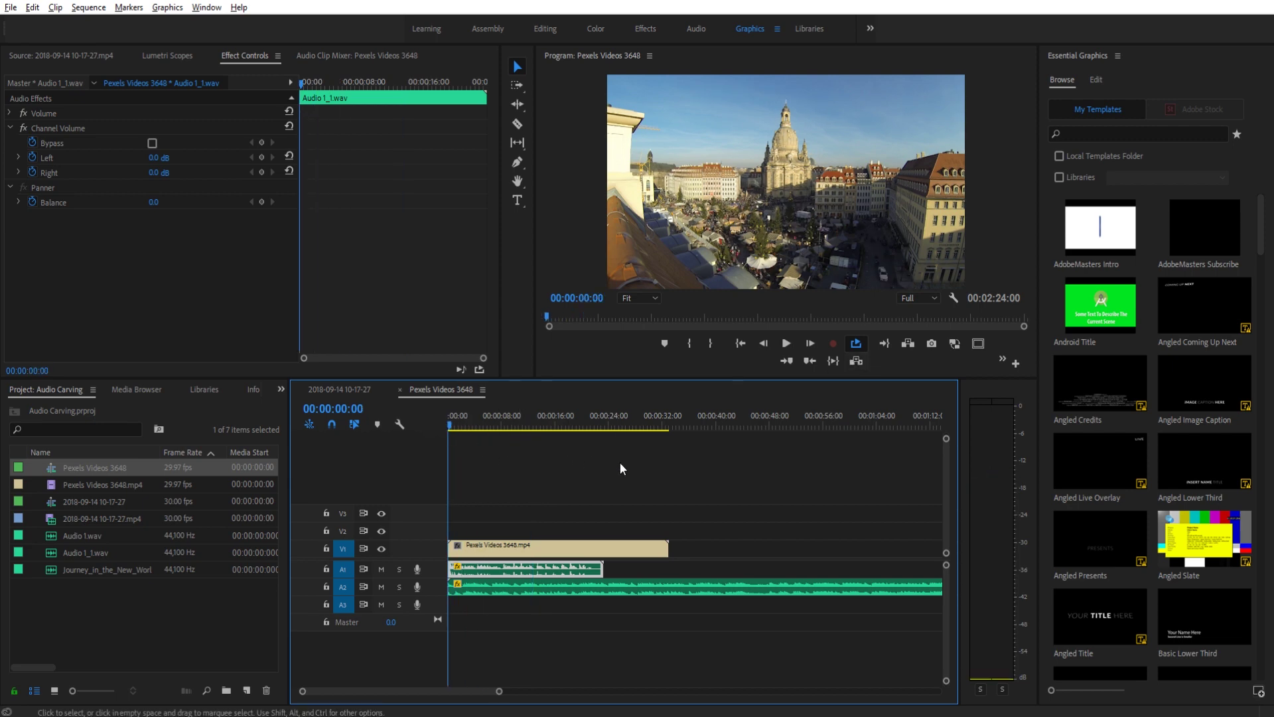
key("ctrl+a")
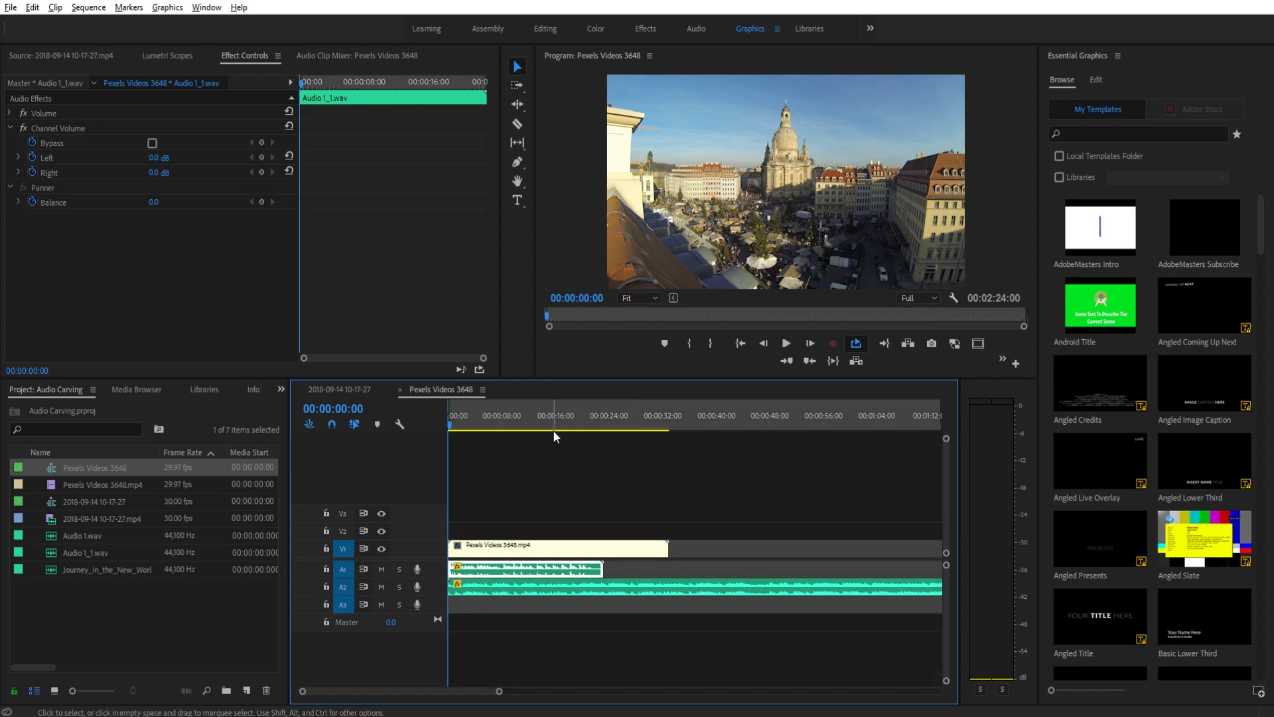
left_click_drag(592, 418, 589, 418)
key("o")
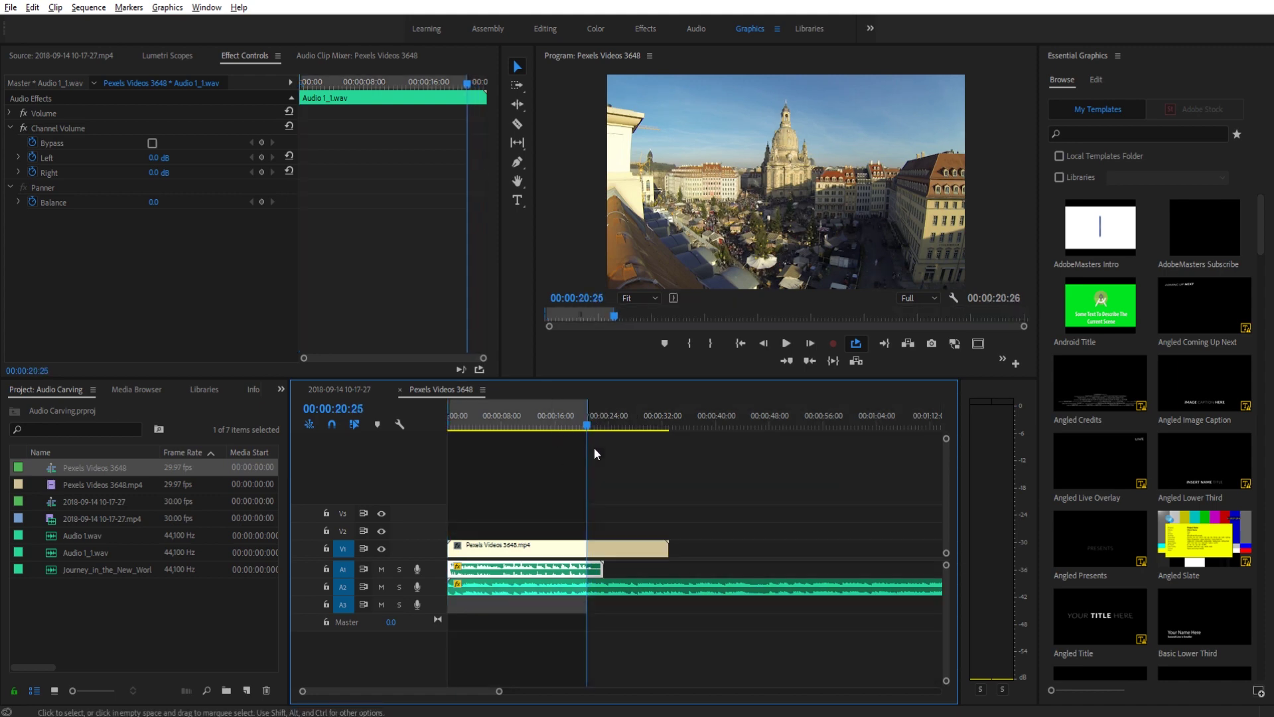
Clear the in/out points again, enable Loop playback and play the sequence looping.
right_click(565, 419)
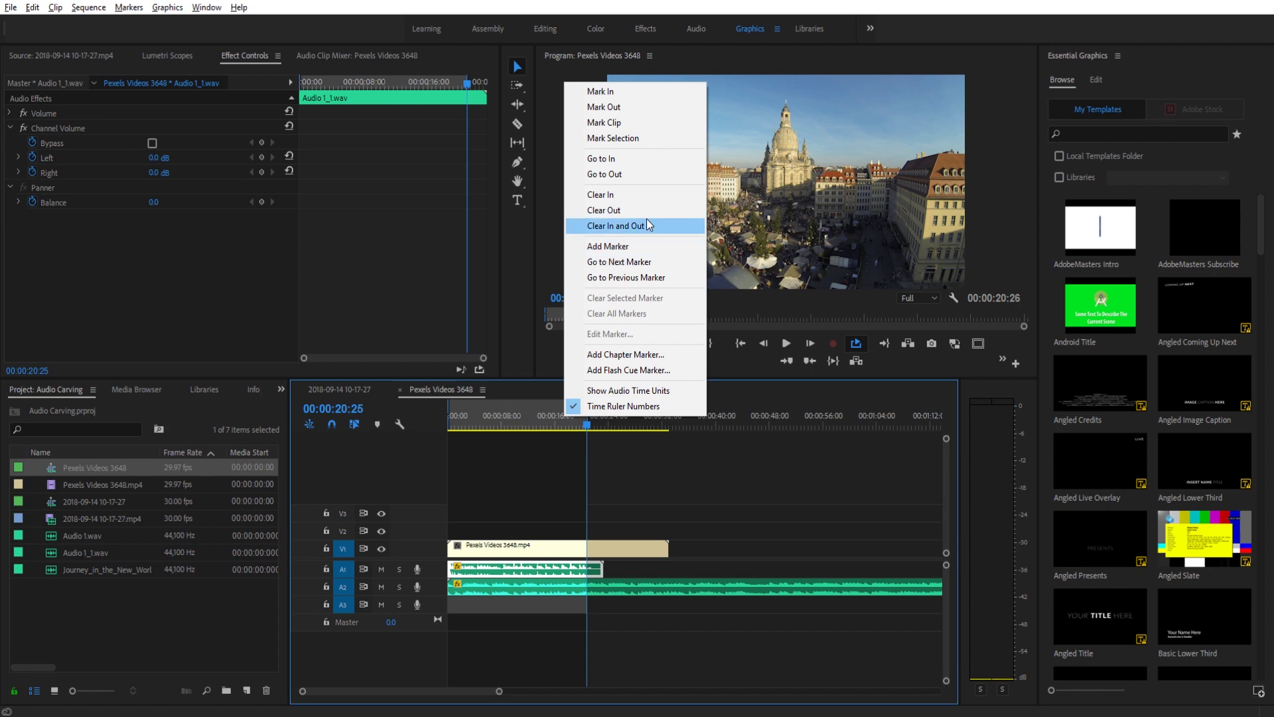
left_click(627, 227)
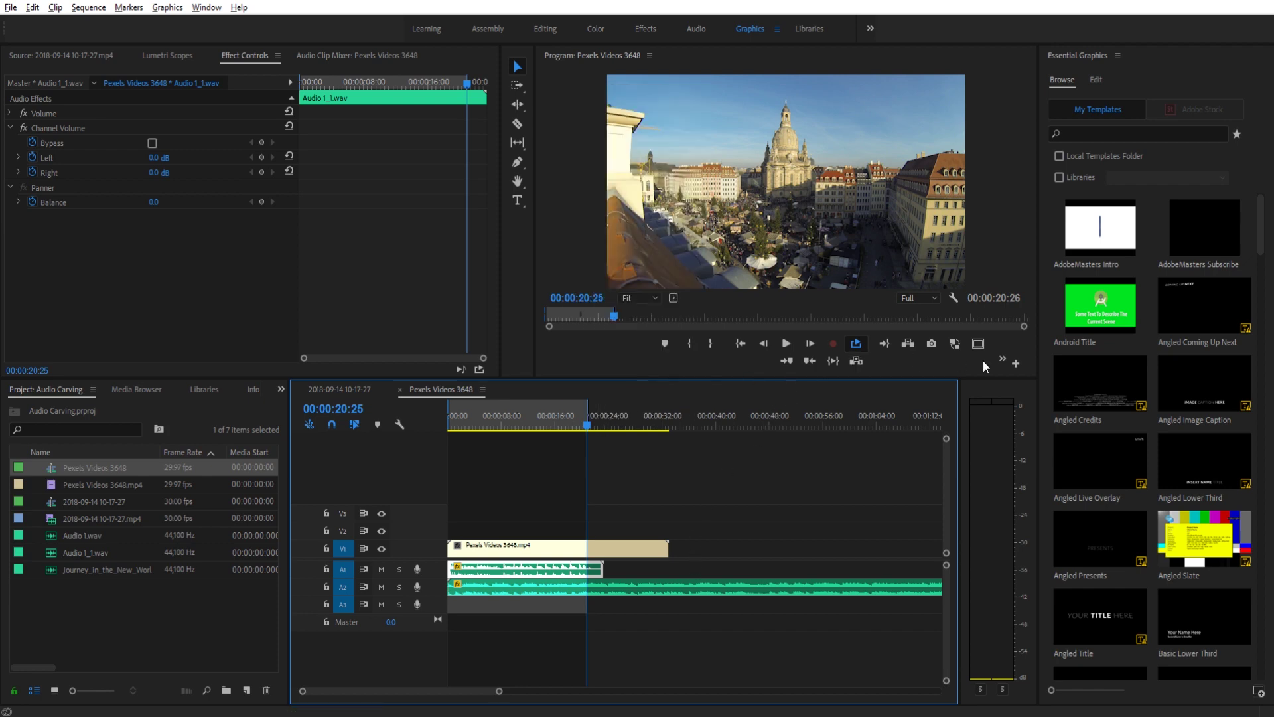
left_click(858, 343)
key("space")
left_click(582, 421)
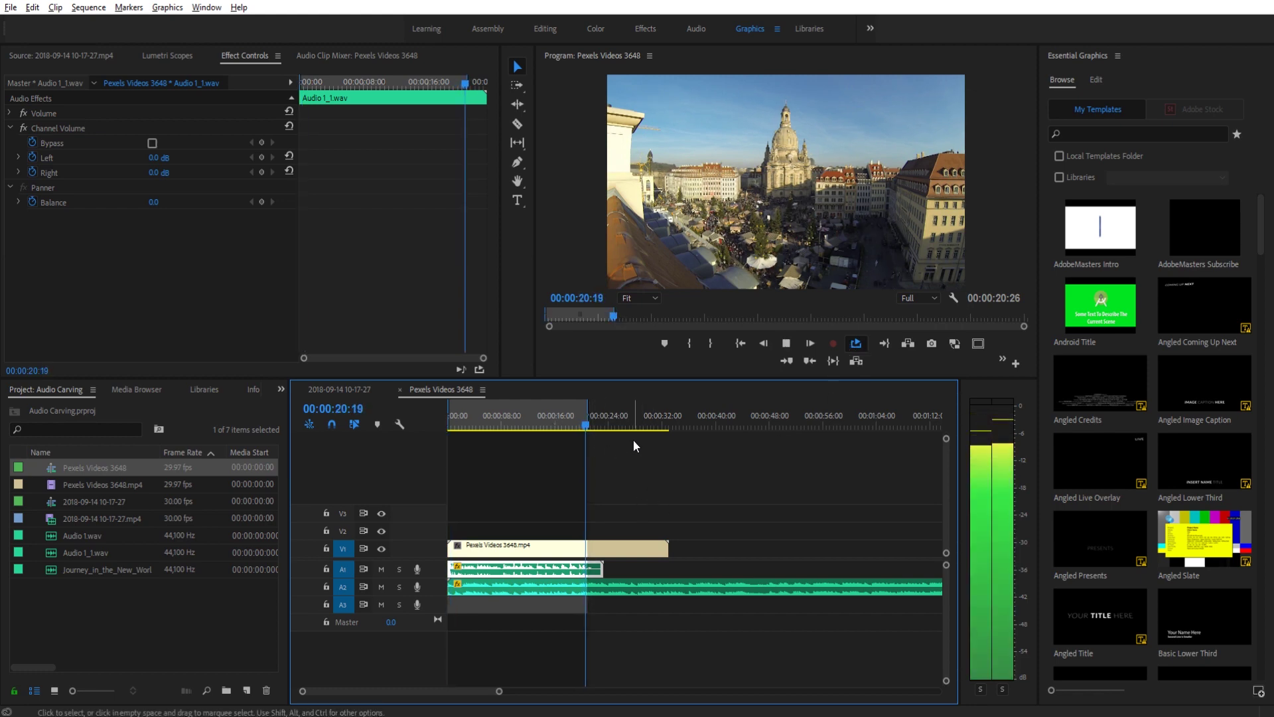
key("space")
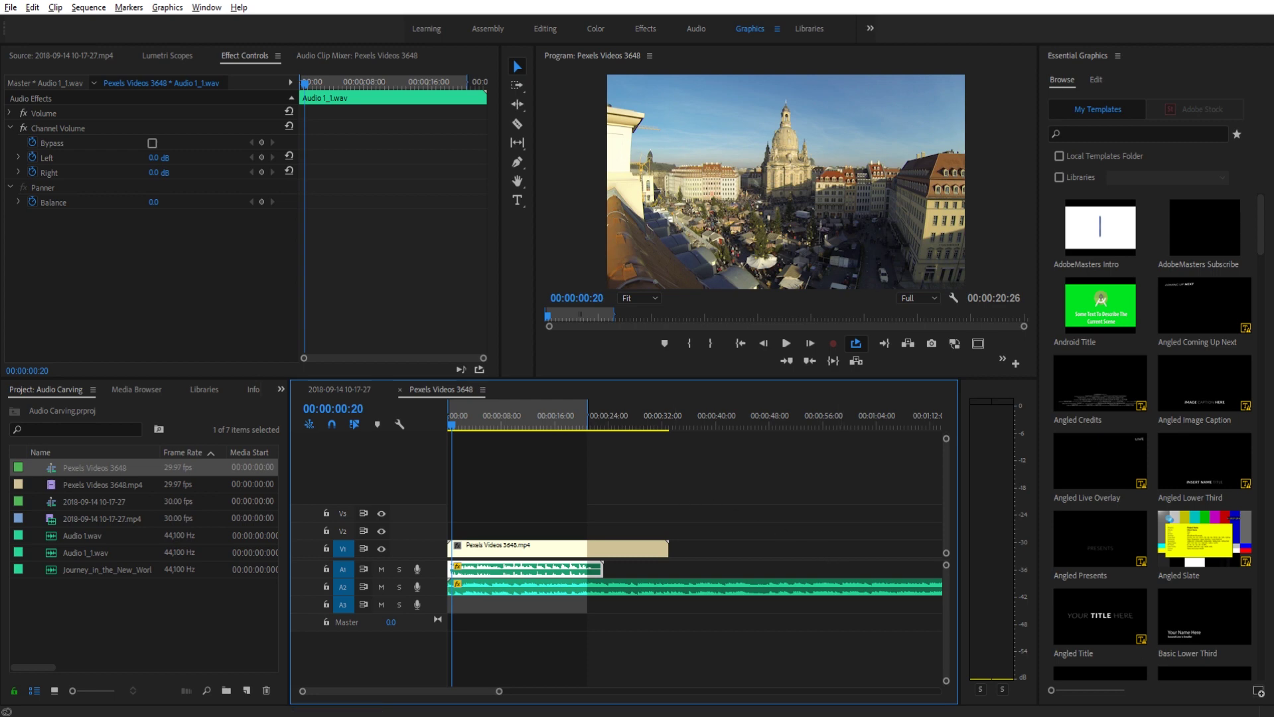
Select the Journey_in_the_New_World.mp3 clip and bring up the Effects panel.
left_click(530, 473)
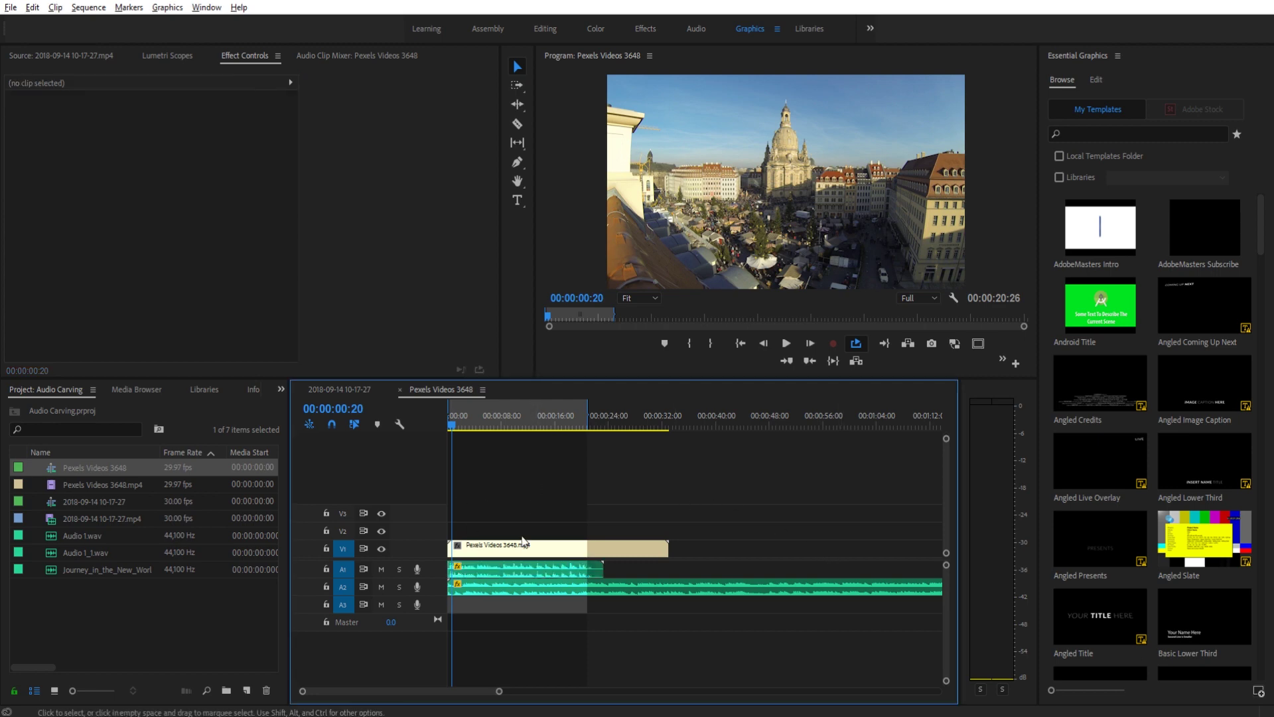
left_click(500, 568)
left_click(508, 596)
left_click(507, 588)
left_click(281, 389)
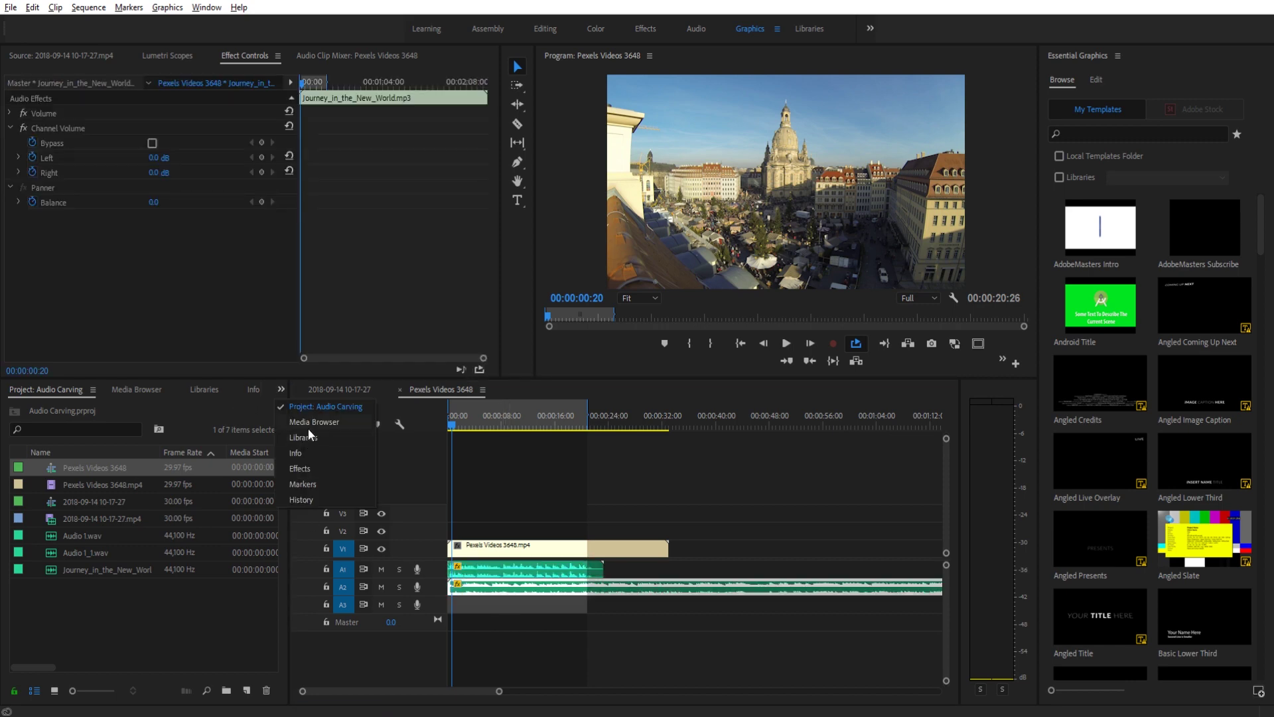
left_click(300, 467)
Apply Parametric Equalizer to the music clip and open its Custom Setup editor beside the monitor.
scroll(83, 465, "up", 2)
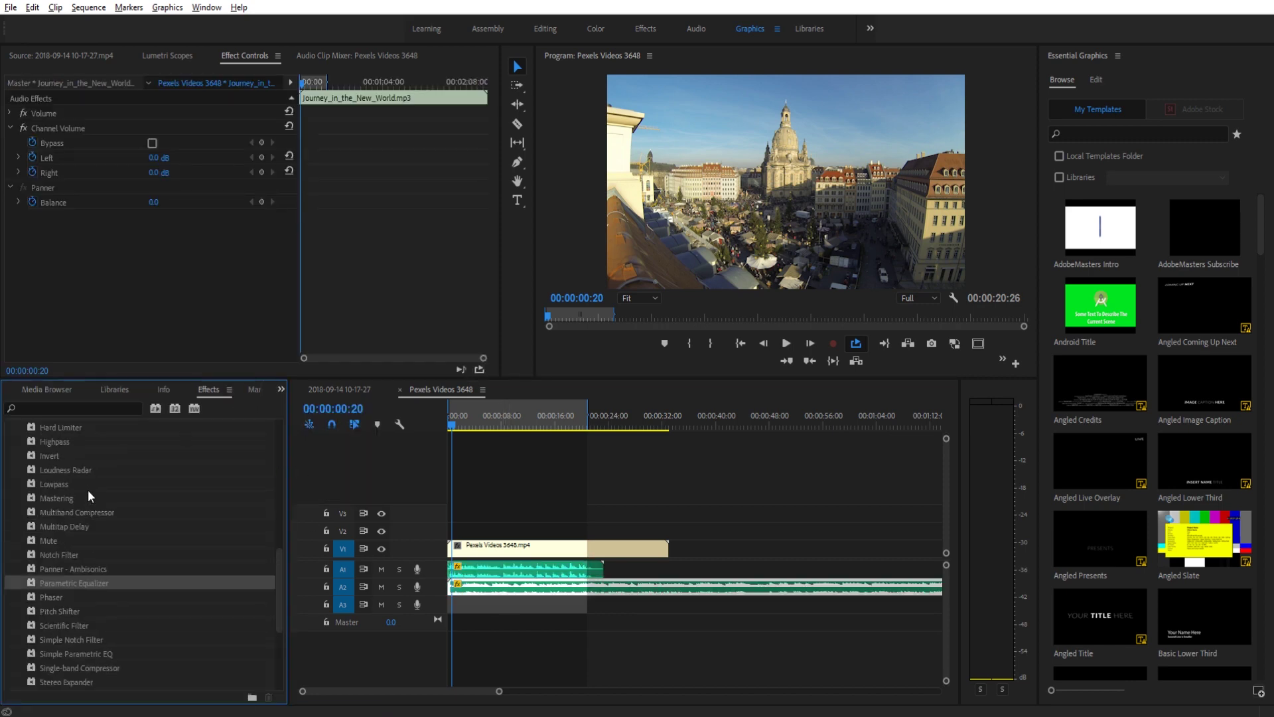
left_click(48, 406)
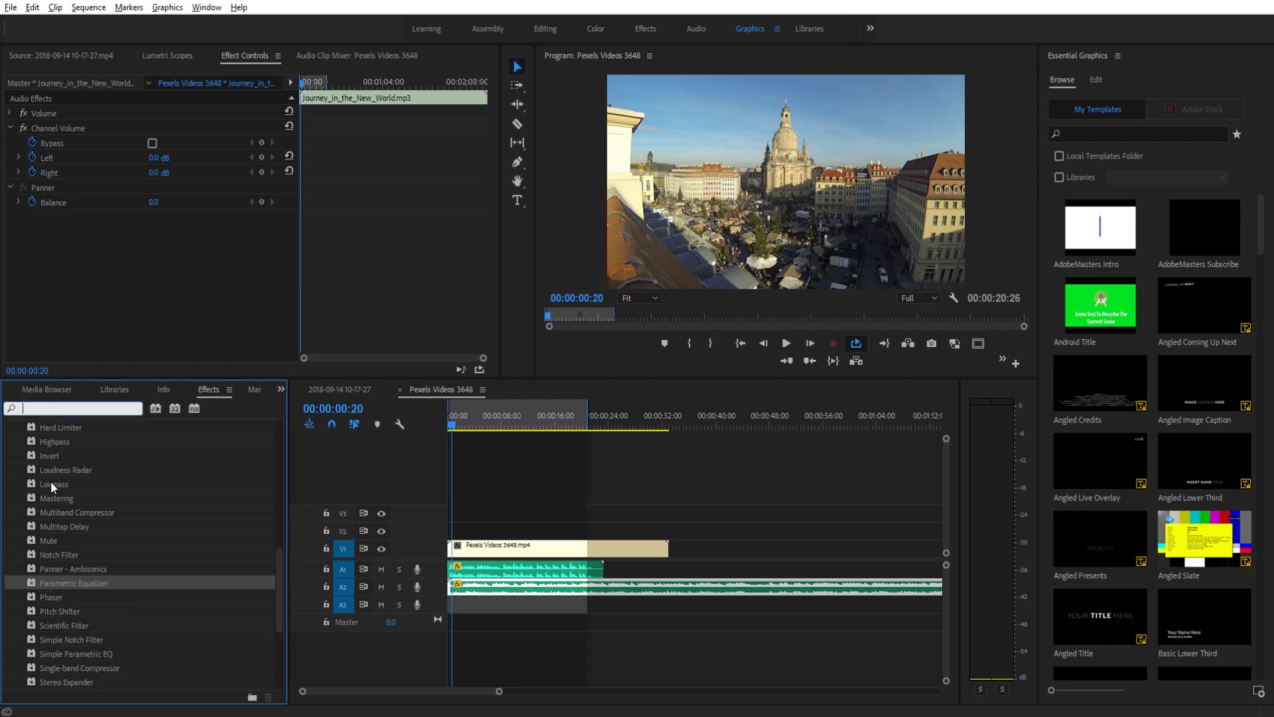
left_click_drag(57, 588, 539, 587)
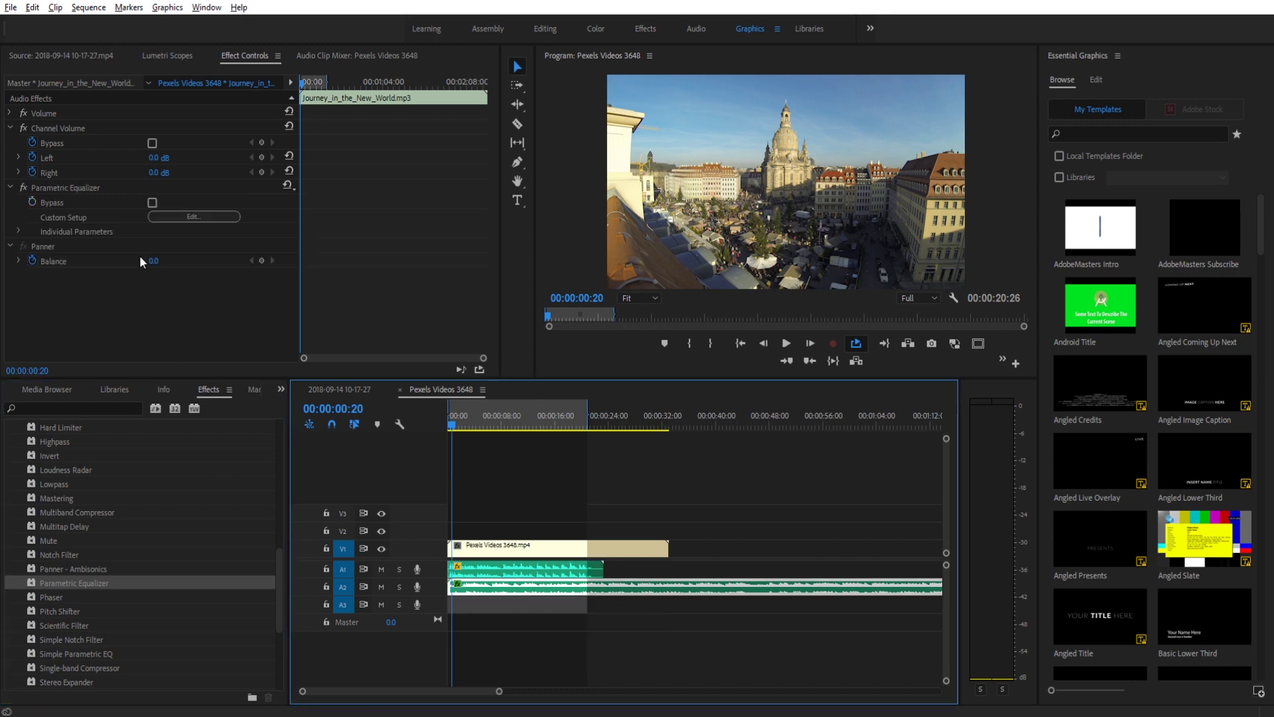
left_click(171, 217)
left_click_drag(657, 192, 891, 71)
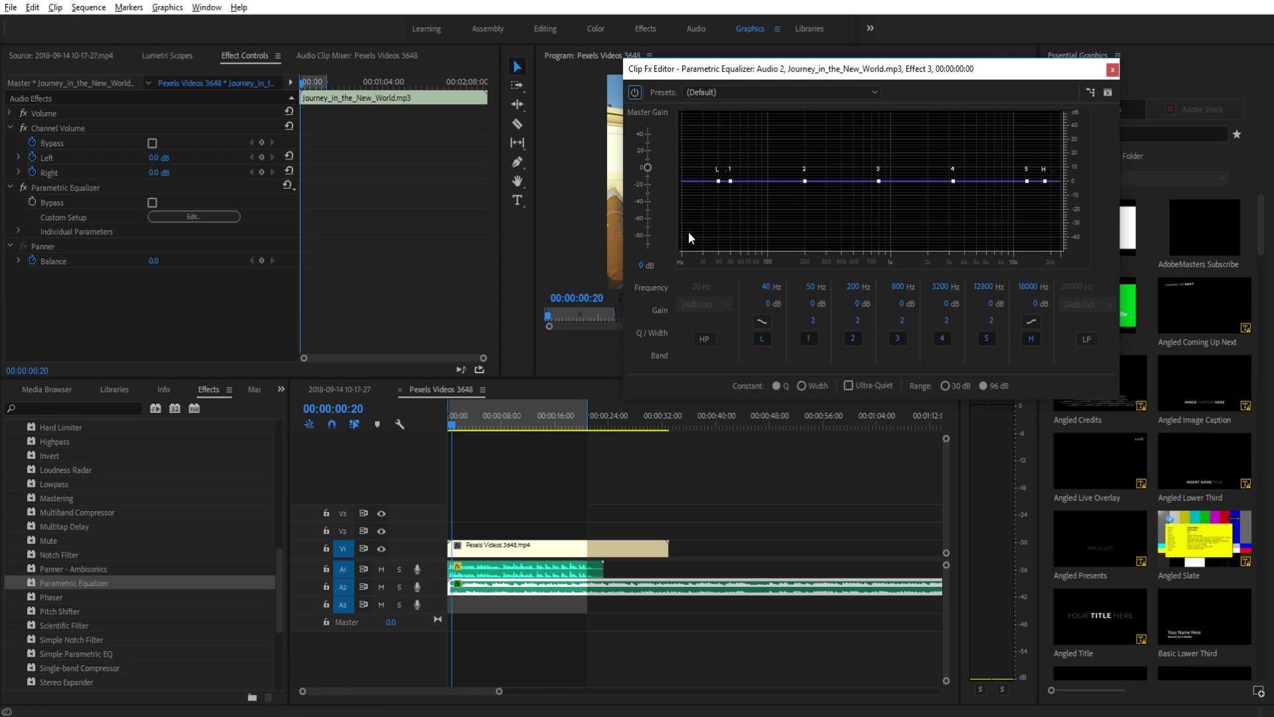
Play and stop the music so its spectrum appears behind the flat EQ curve.
key("space")
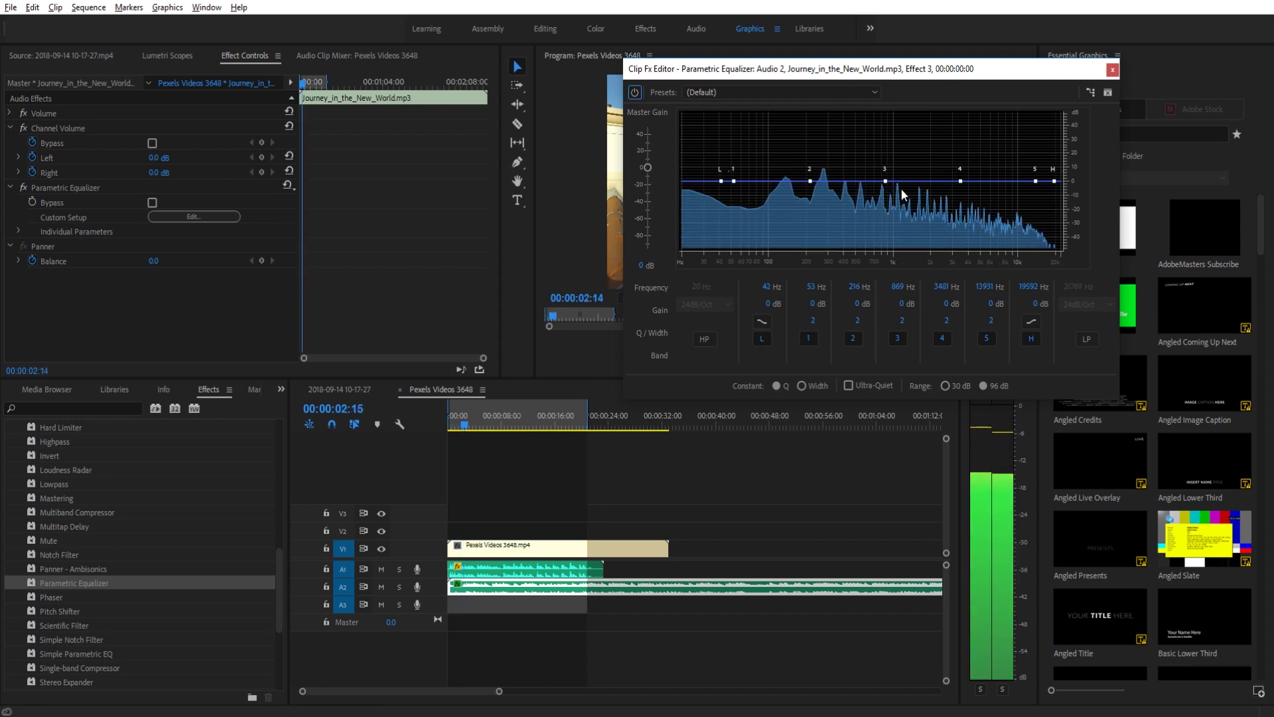
key("space")
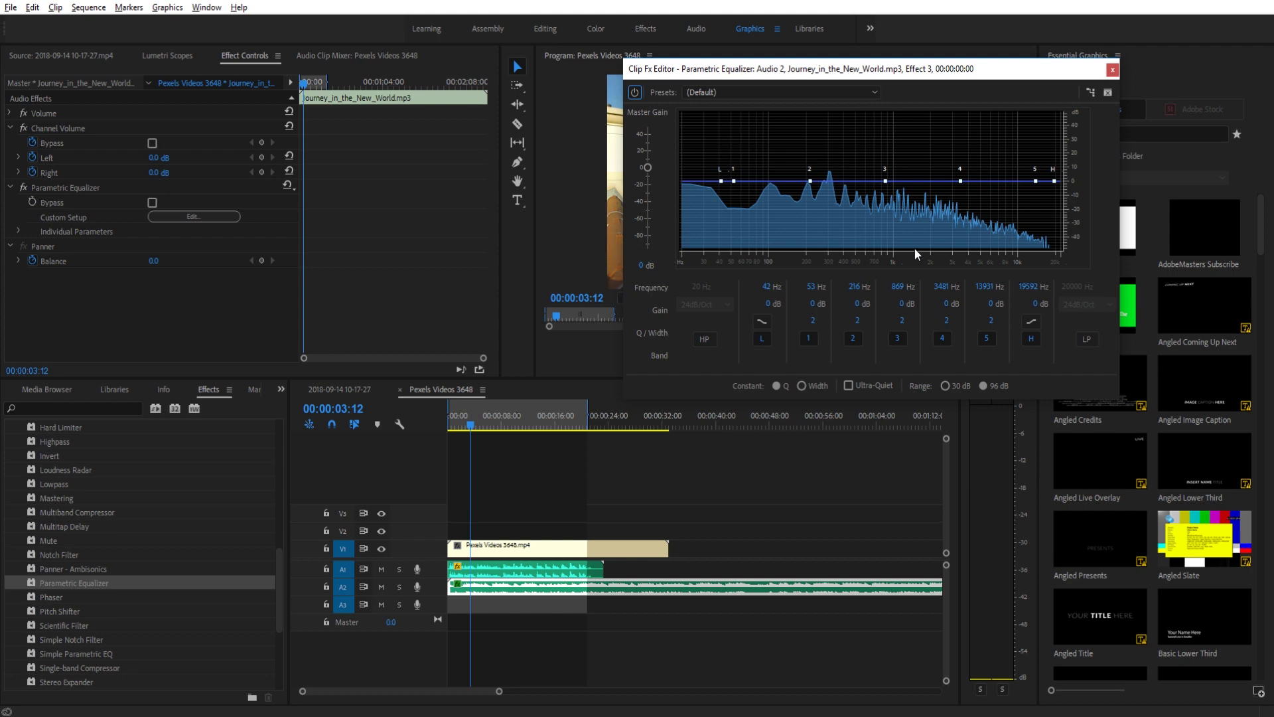
Set band 3 to a 425 Hz cut of -32.4 dB with a narrow Q of about 7.6.
left_click_drag(834, 69, 803, 69)
left_click_drag(855, 180, 841, 179)
left_click(861, 286)
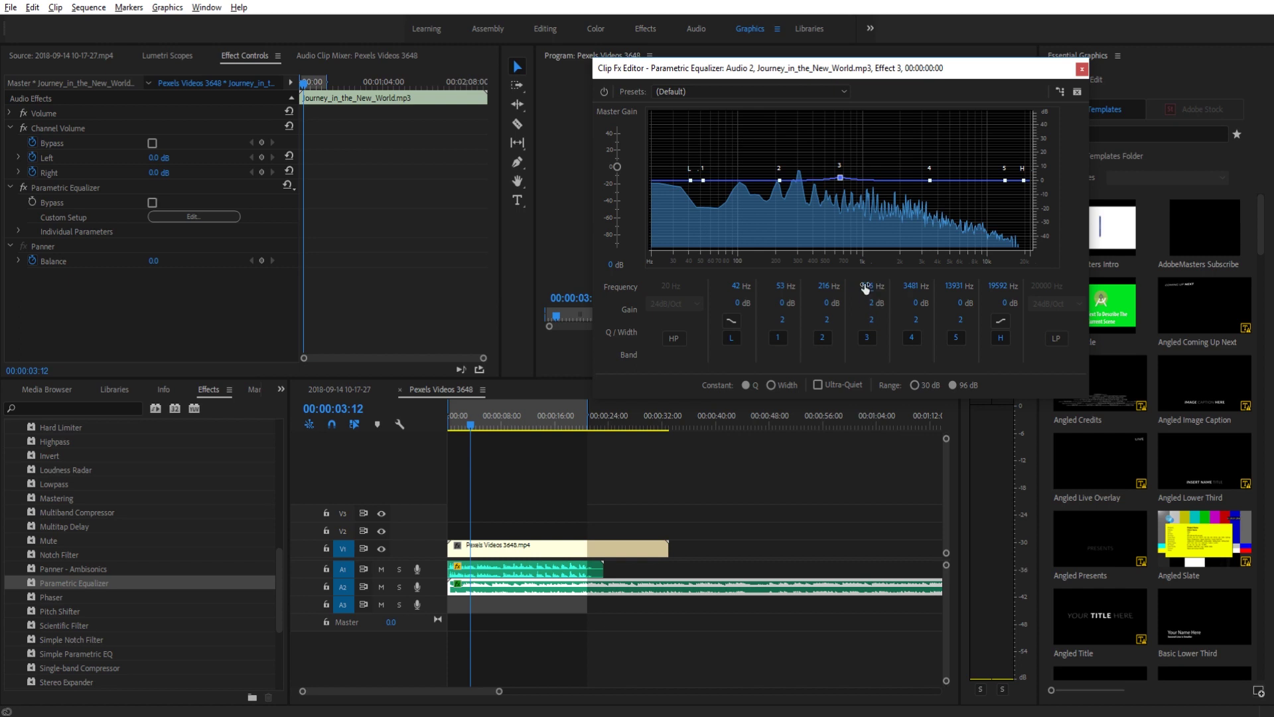
type("425")
key("Return")
left_click_drag(873, 305, 653, 314)
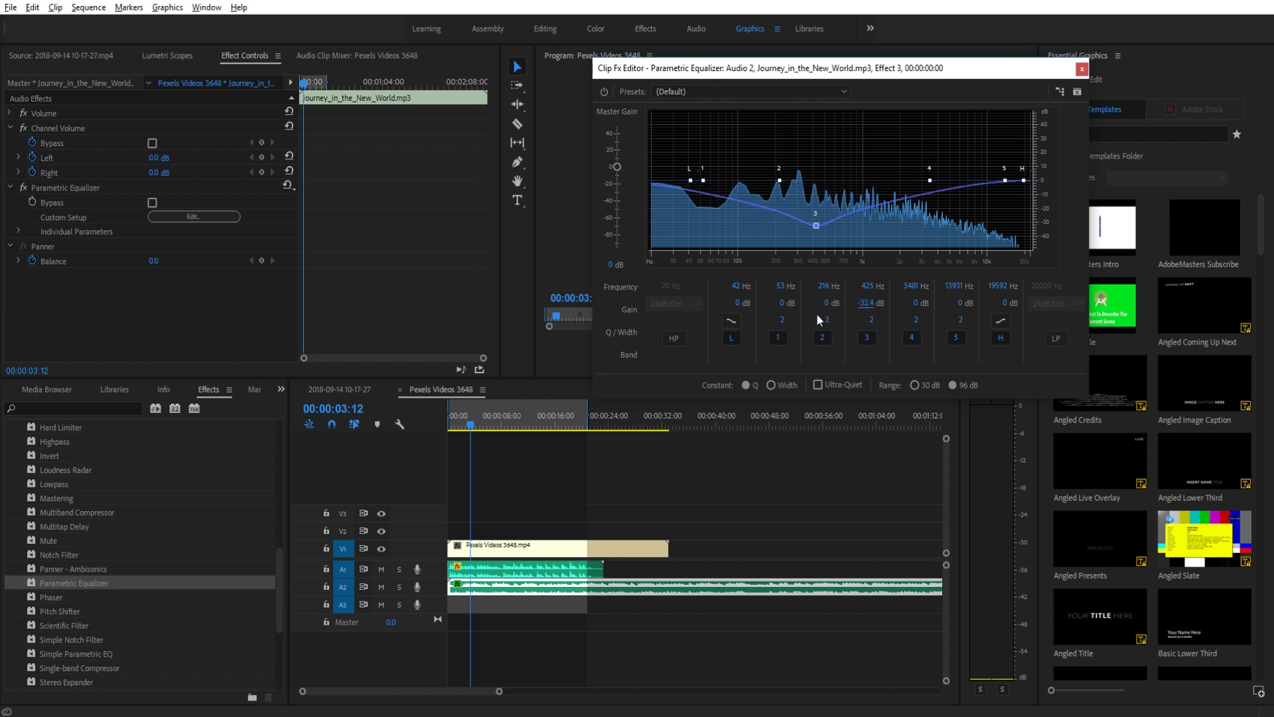
left_click_drag(875, 320, 919, 320)
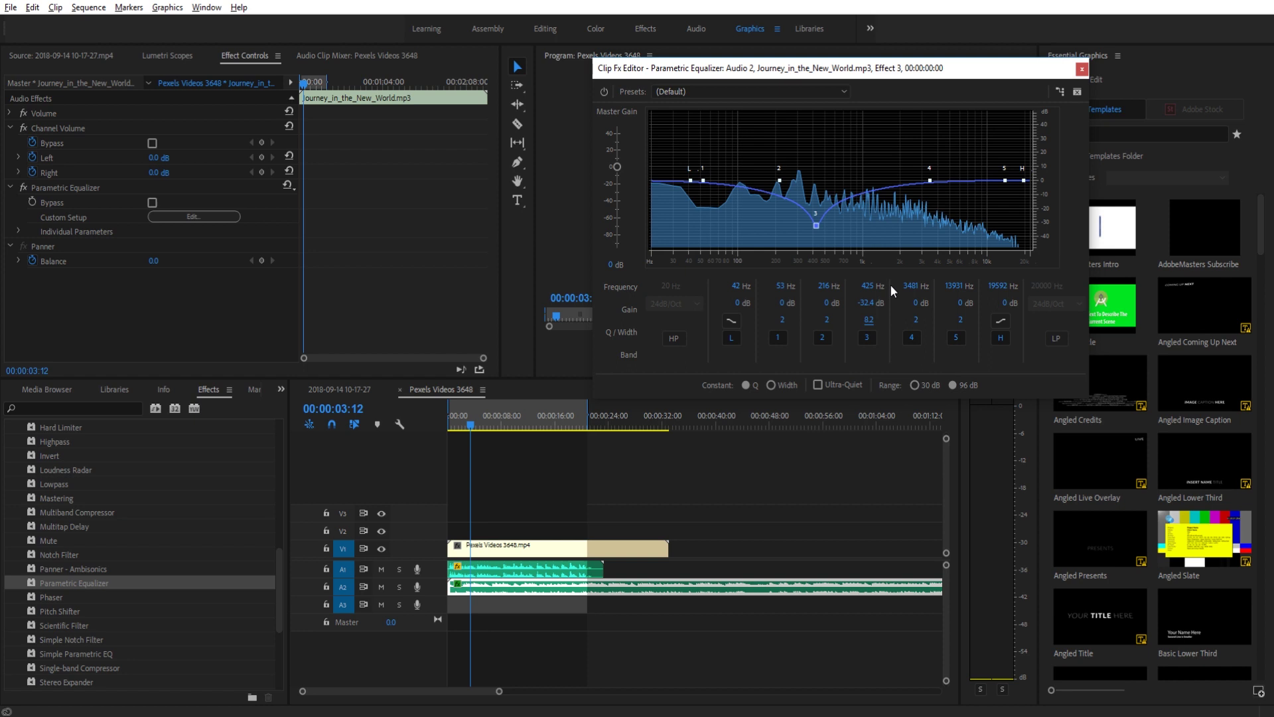
Play from near the start and sweep band 3's cut from about 364 Hz to 590 Hz.
left_click(456, 420)
key("space")
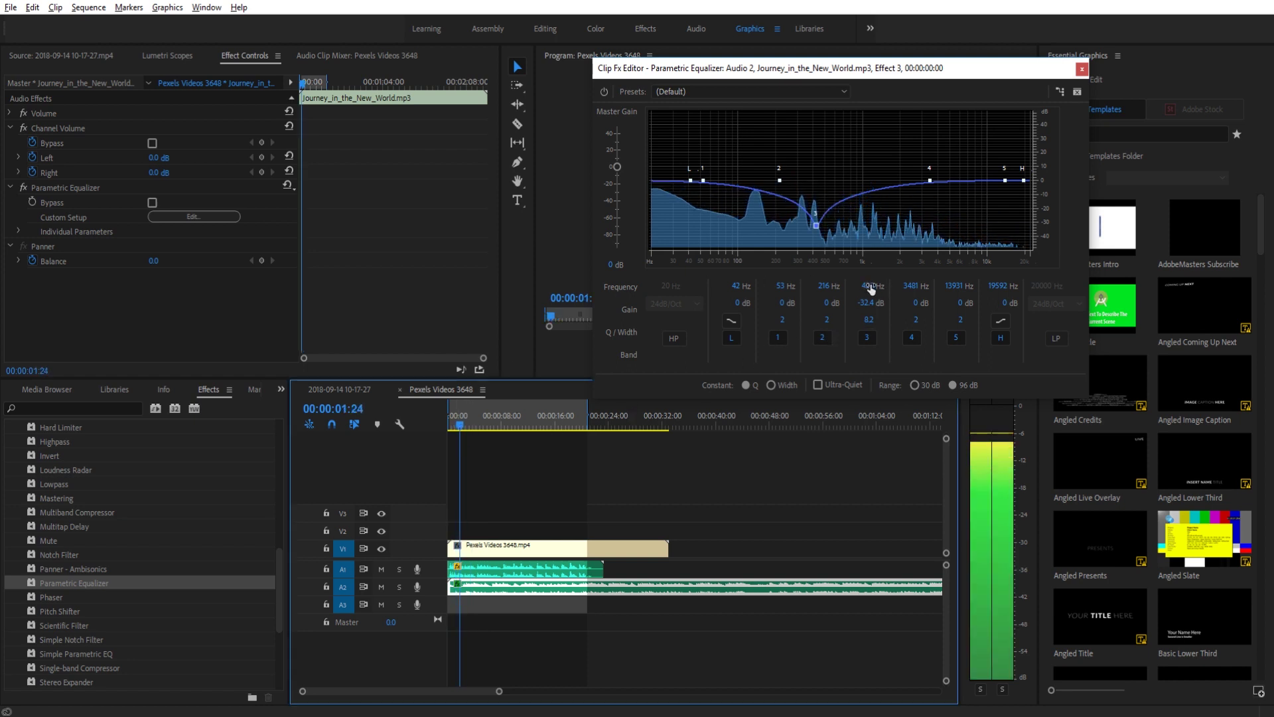
mouse_move(872, 286)
left_mouse_down()
mouse_move(907, 285)
mouse_move(879, 285)
left_mouse_up()
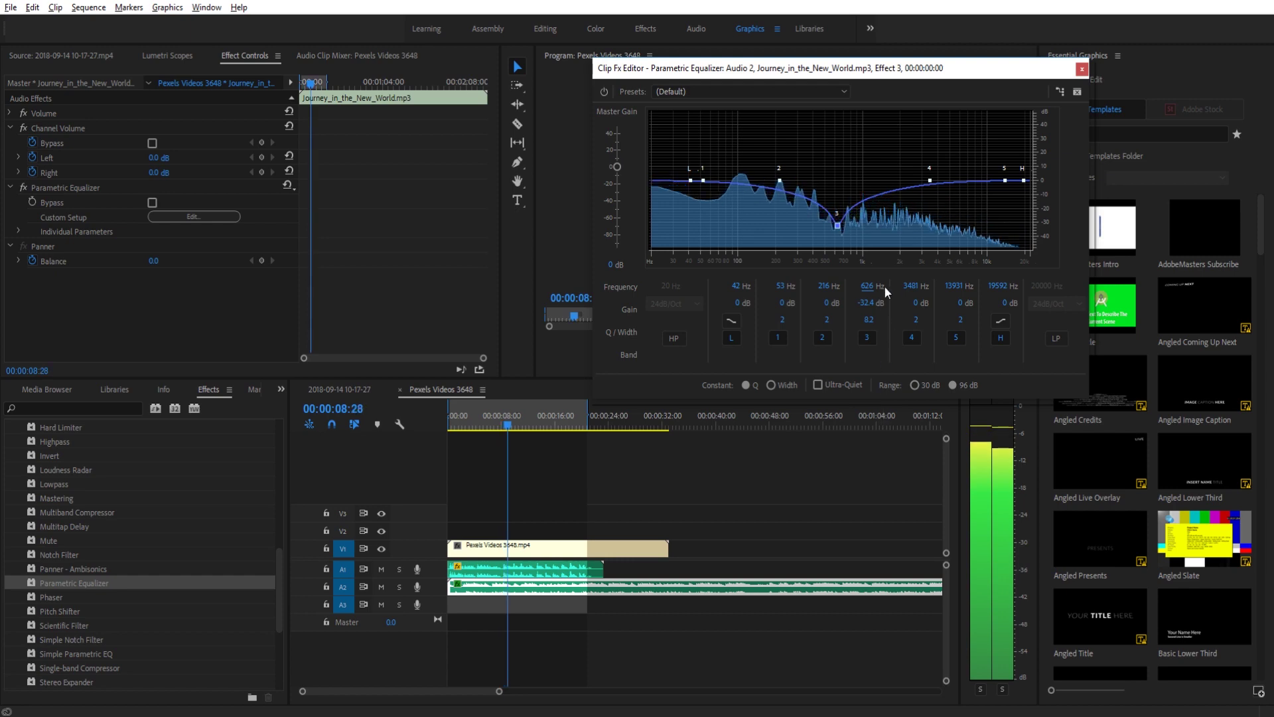
left_click_drag(867, 286, 860, 286)
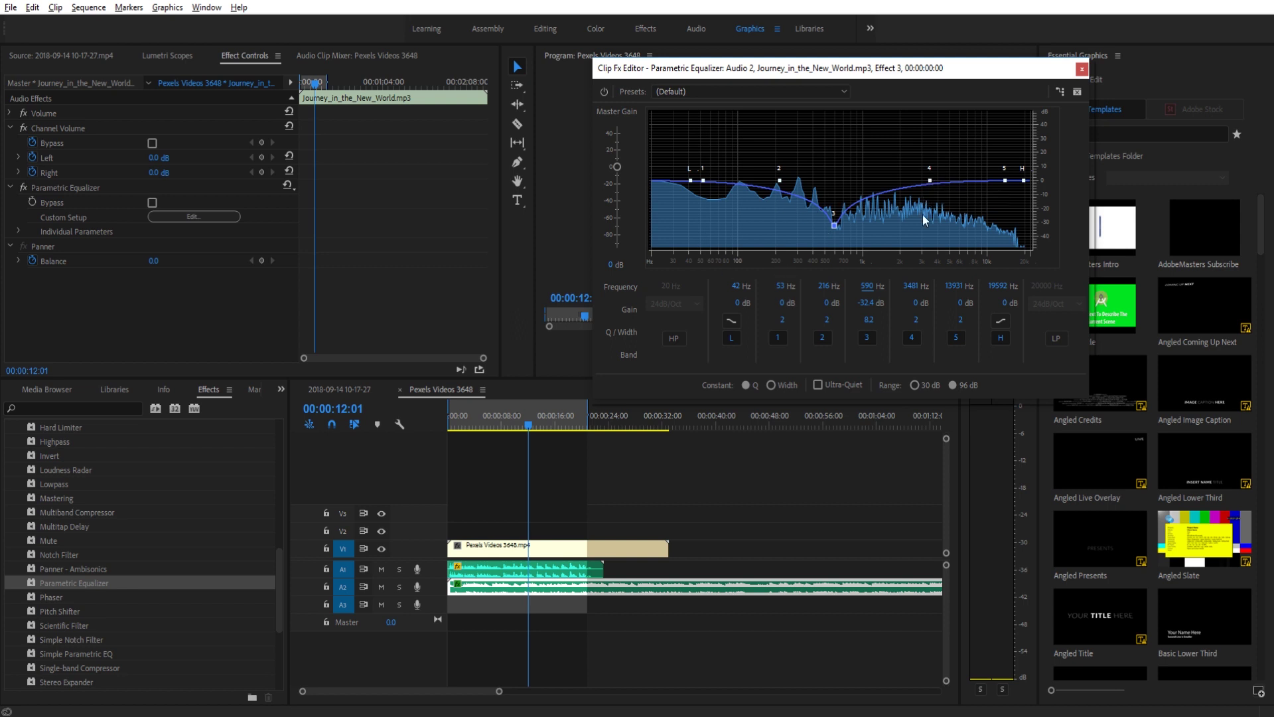
left_click(919, 283)
Set band 4's frequency to 1250 Hz and band 5's to 2000 Hz.
type("1250")
key("Return")
left_click(957, 288)
type("100")
key("BackSpace")
key("BackSpace")
type("2000")
key("Return")
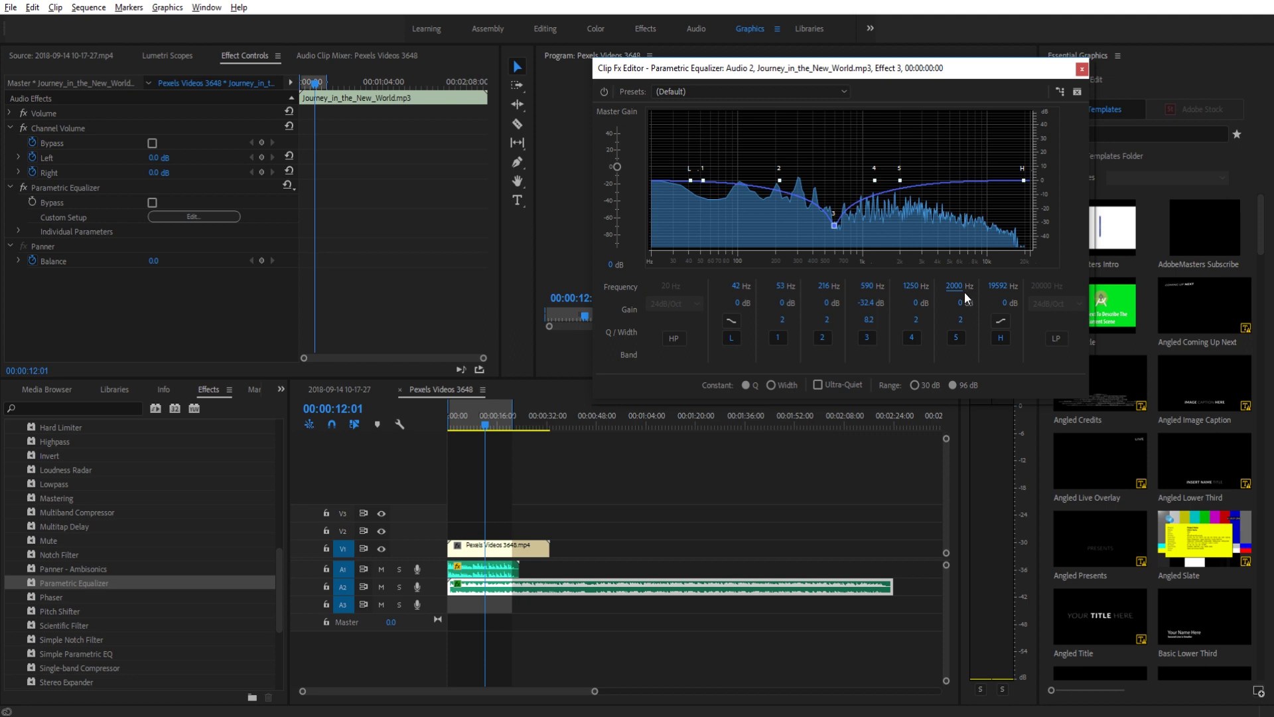
While playing, make band 5 a -17.4 dB cut at Q 11.2 and sweep it to 3572 Hz.
left_click_drag(965, 304, 1032, 327)
left_click_drag(959, 302, 841, 301)
key("space")
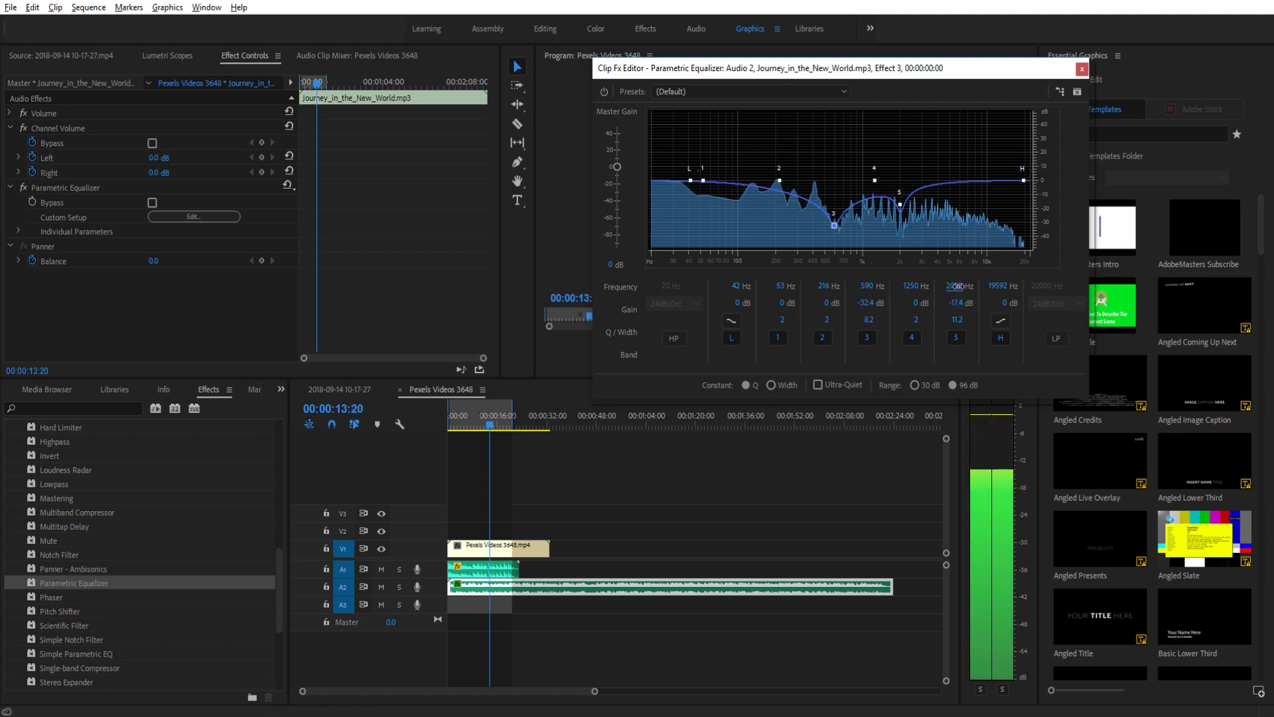
left_click_drag(956, 286, 978, 286)
key("space")
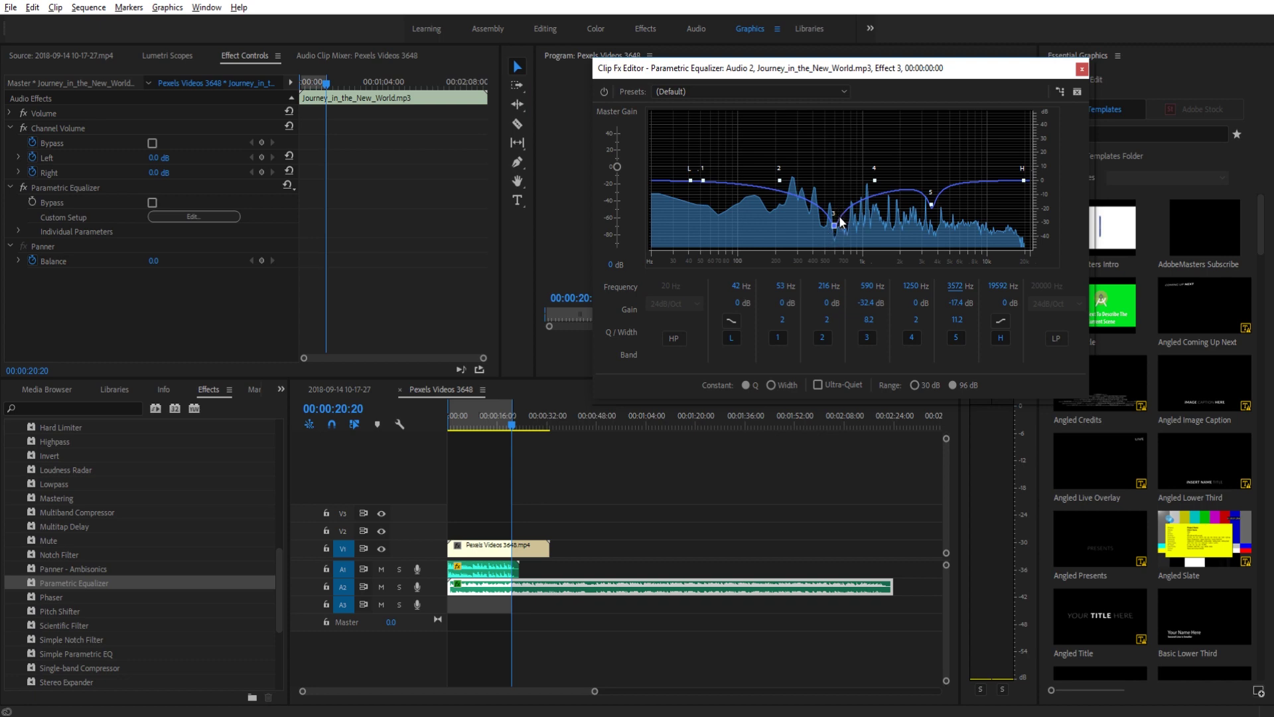
Ease band 3's gain to -15 dB.
left_click(871, 302)
type("-15")
key("Return")
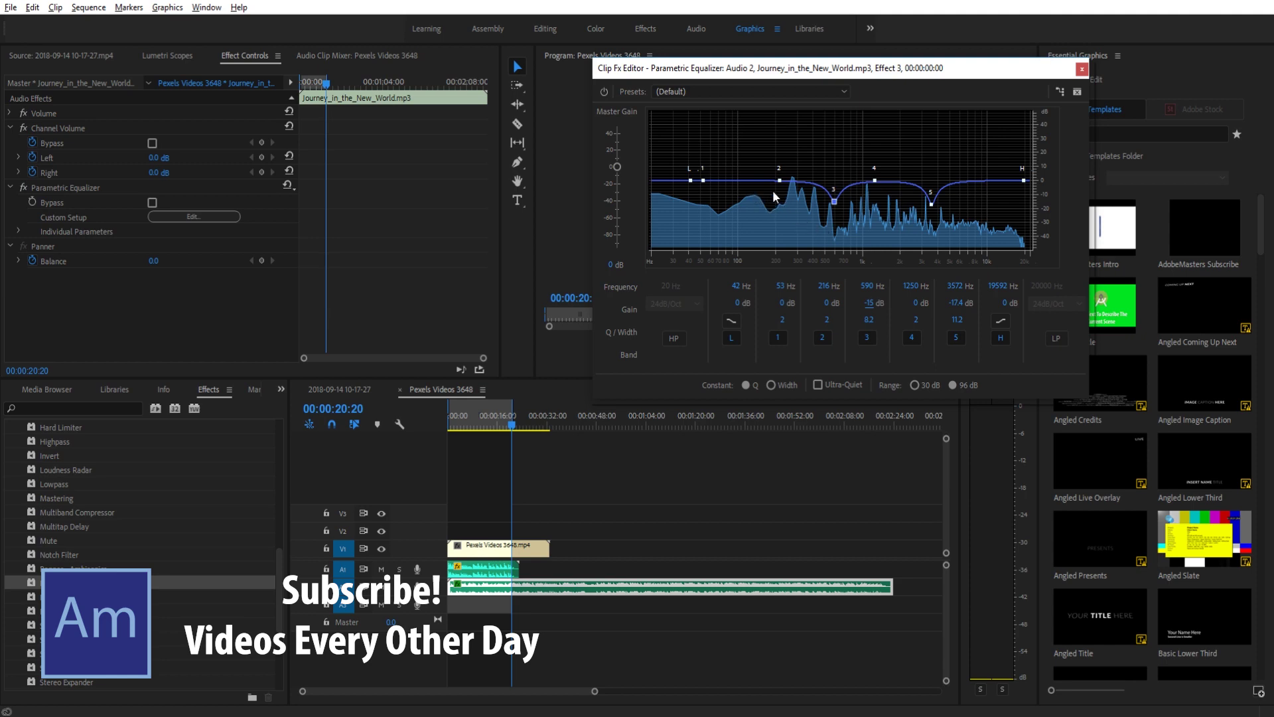
Return to the start and make band 5's cut shallower and wider, Q 3.6.
left_click(536, 452)
key("Home")
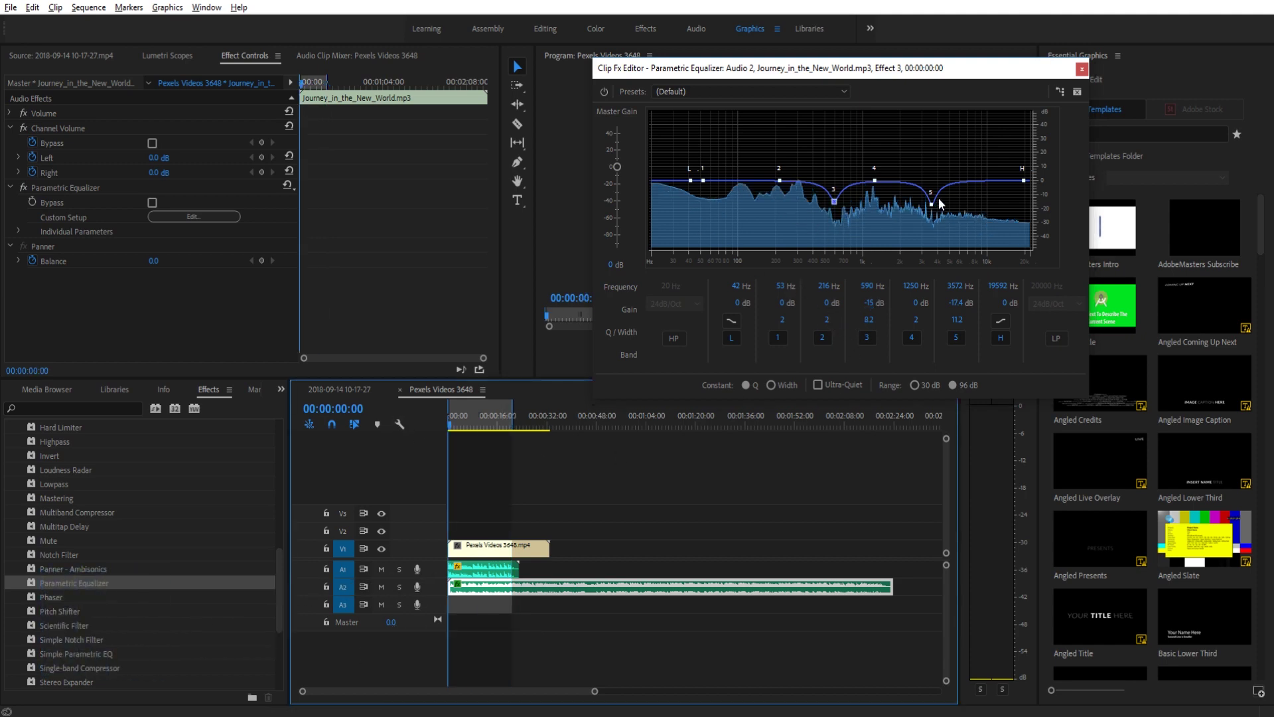
left_click_drag(952, 304, 1023, 304)
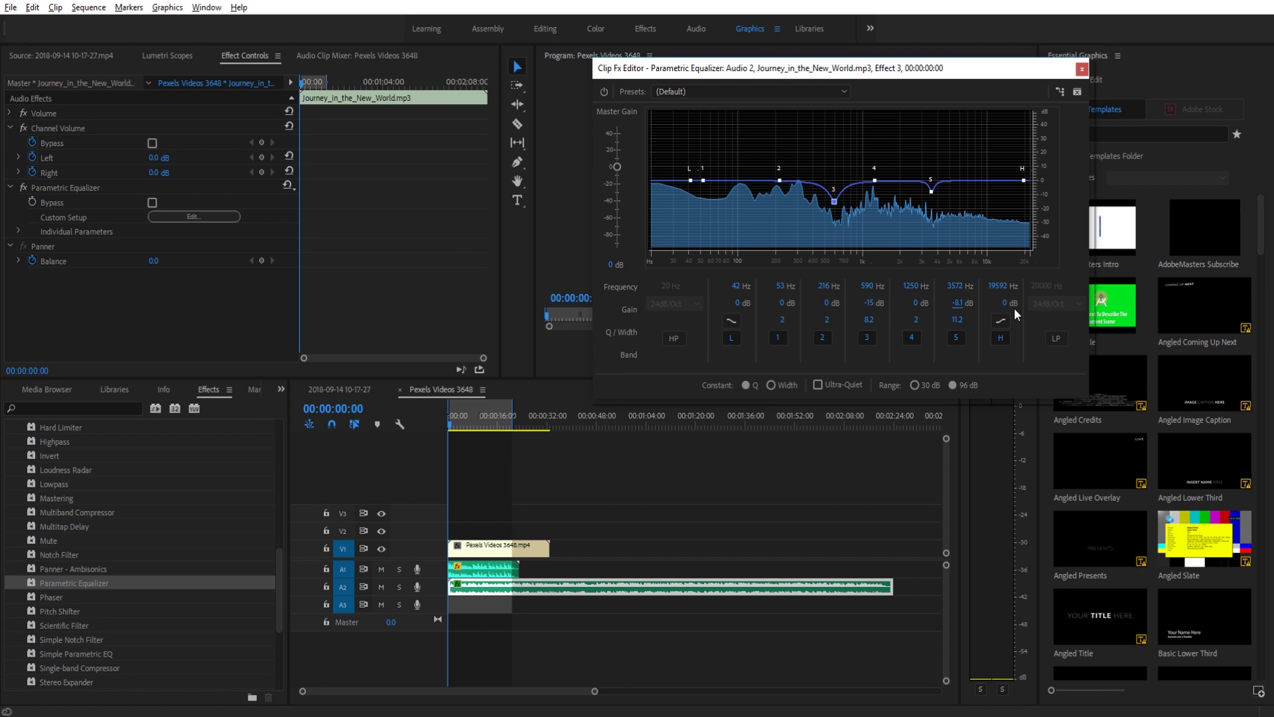
left_click_drag(958, 320, 906, 322)
Play the sequence from the start twice to audition the softened cut, then return to the start.
left_click(494, 461)
key("space")
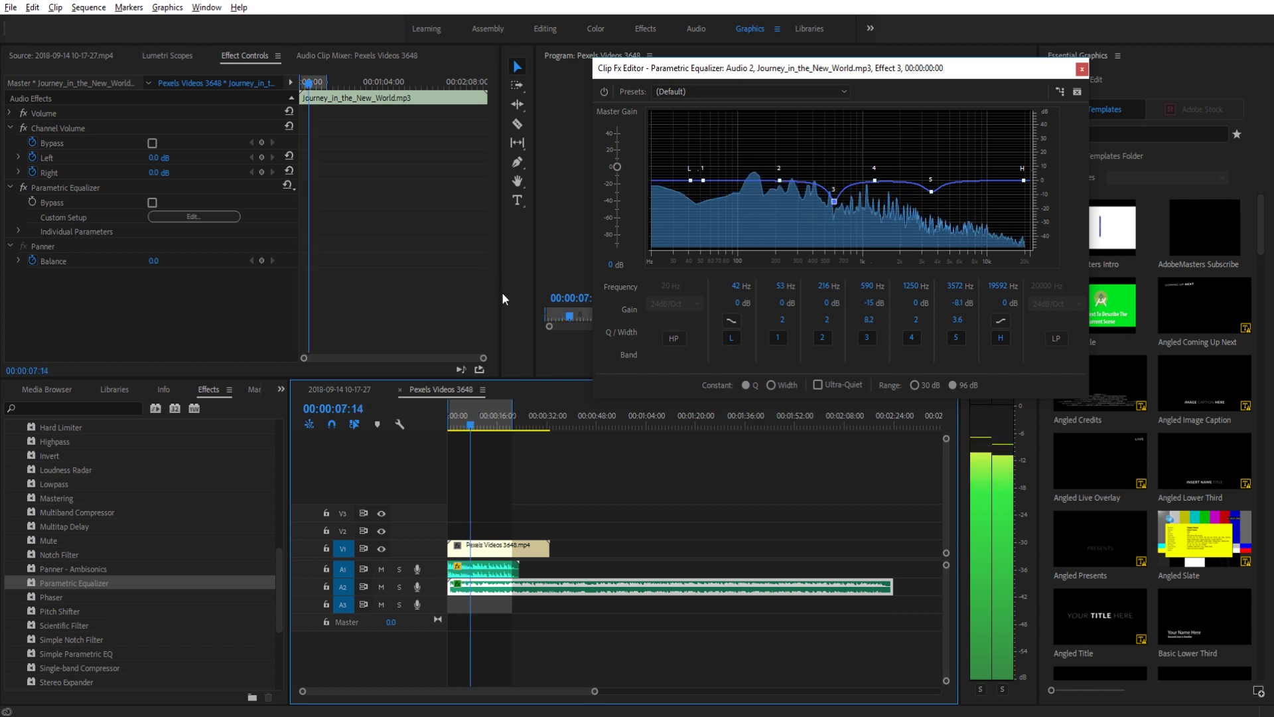
key("space")
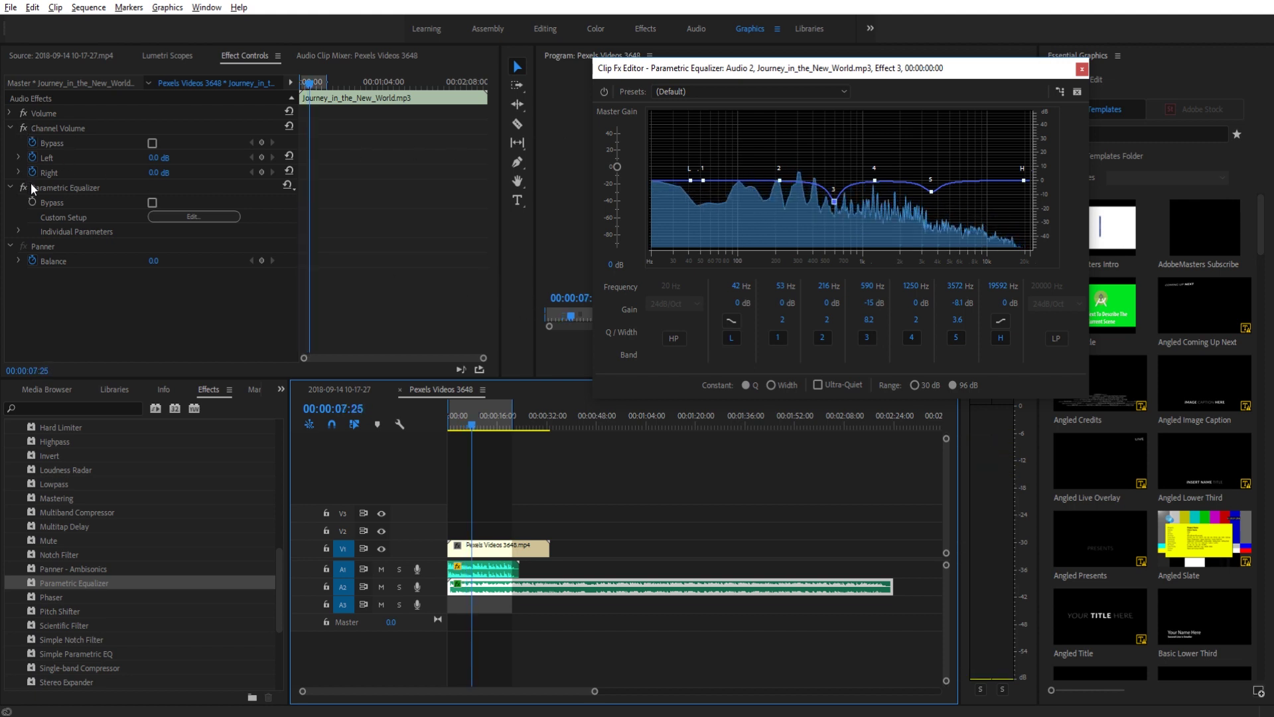
key("Home")
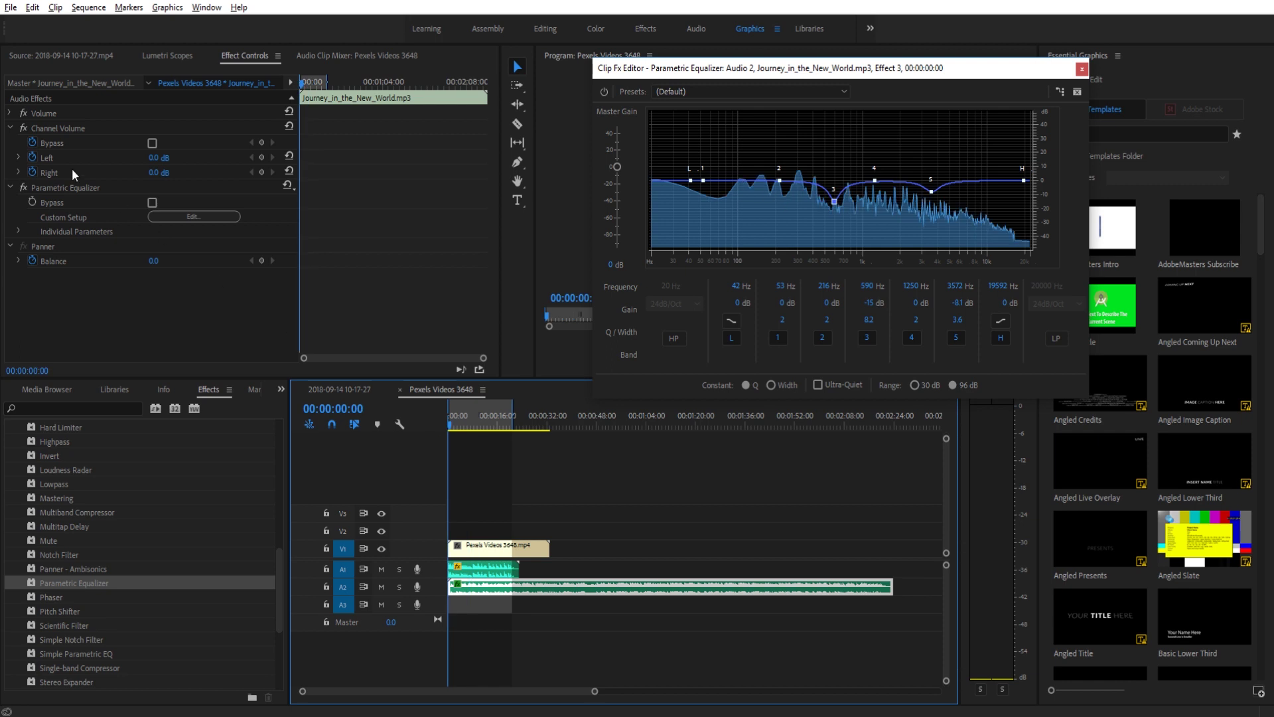
key("space")
left_click(23, 186)
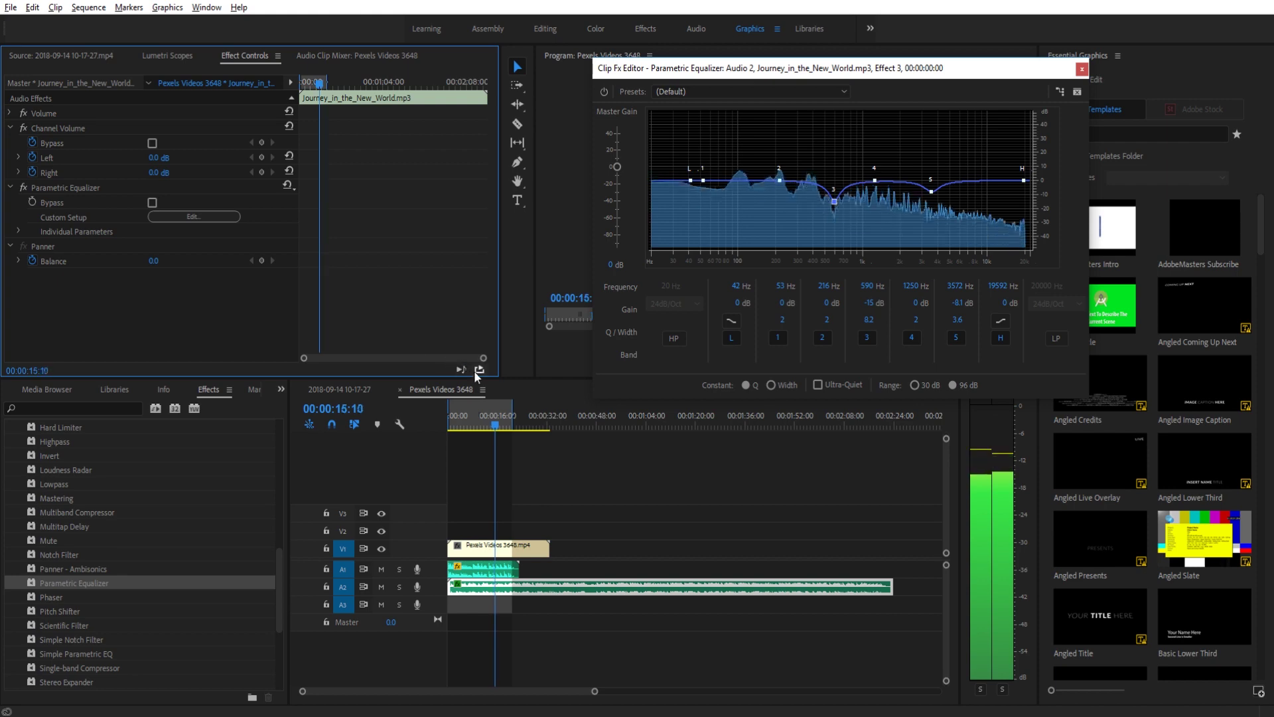
key("space")
left_click_drag(484, 427, 438, 417)
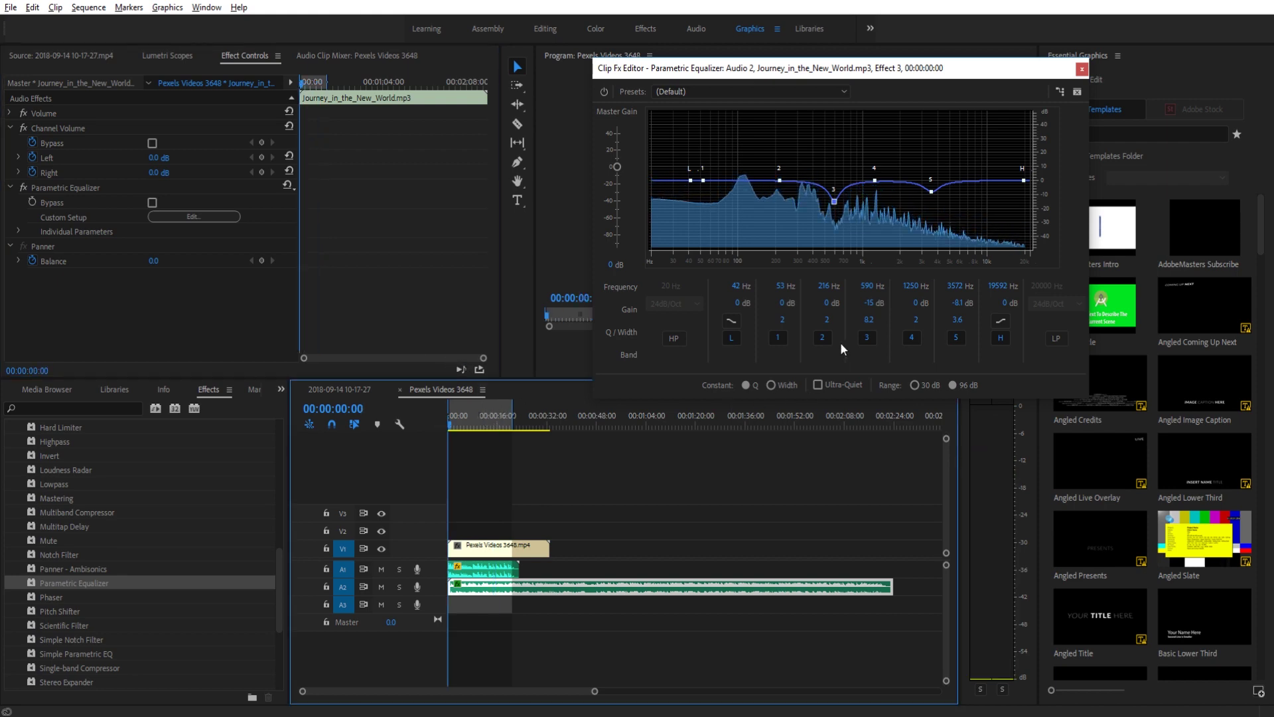
Set band 3's gain to -20 dB and band 5's gain to -11 dB.
left_click(869, 303)
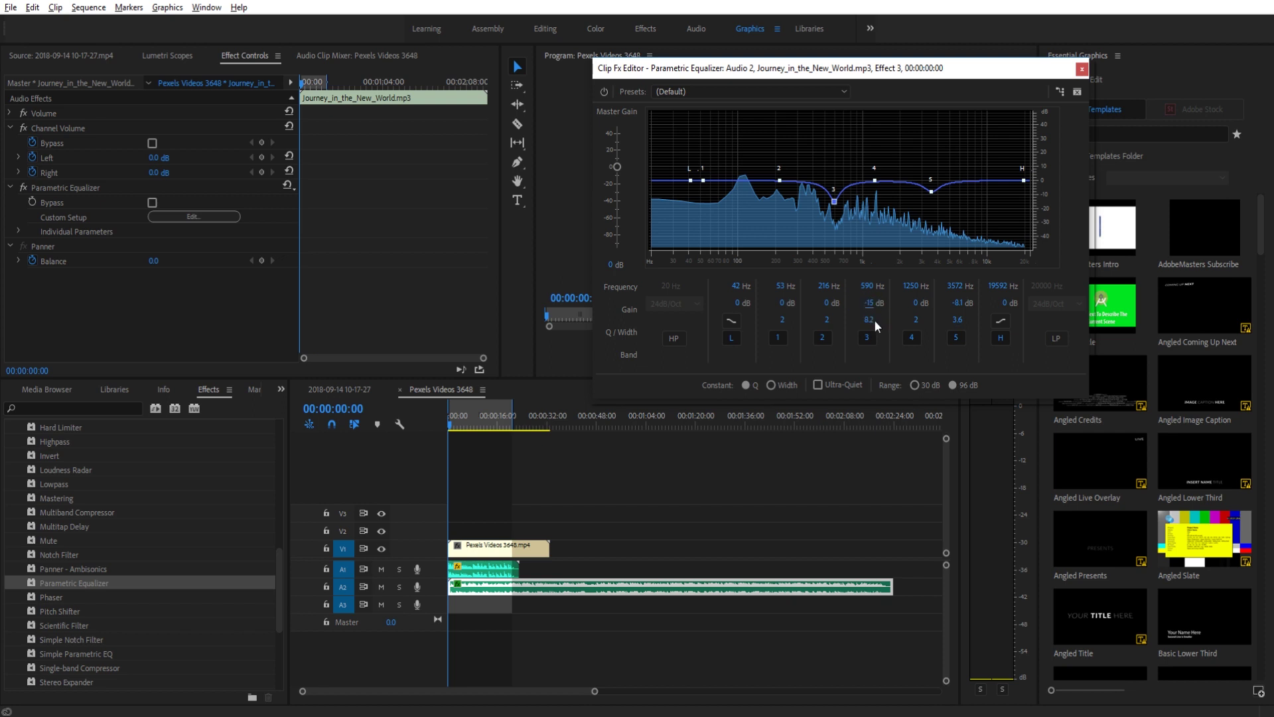
left_click_drag(866, 322, 845, 328)
left_click(867, 300)
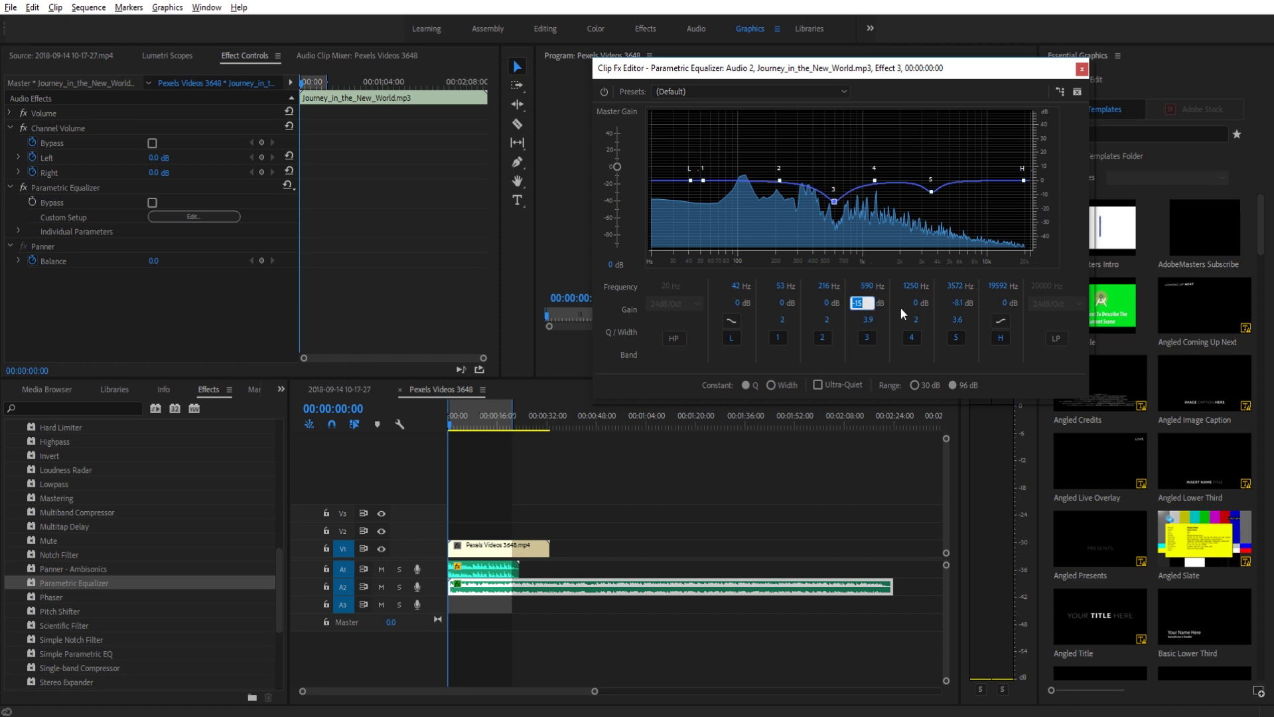
type("-20")
key("Return")
left_click(959, 304)
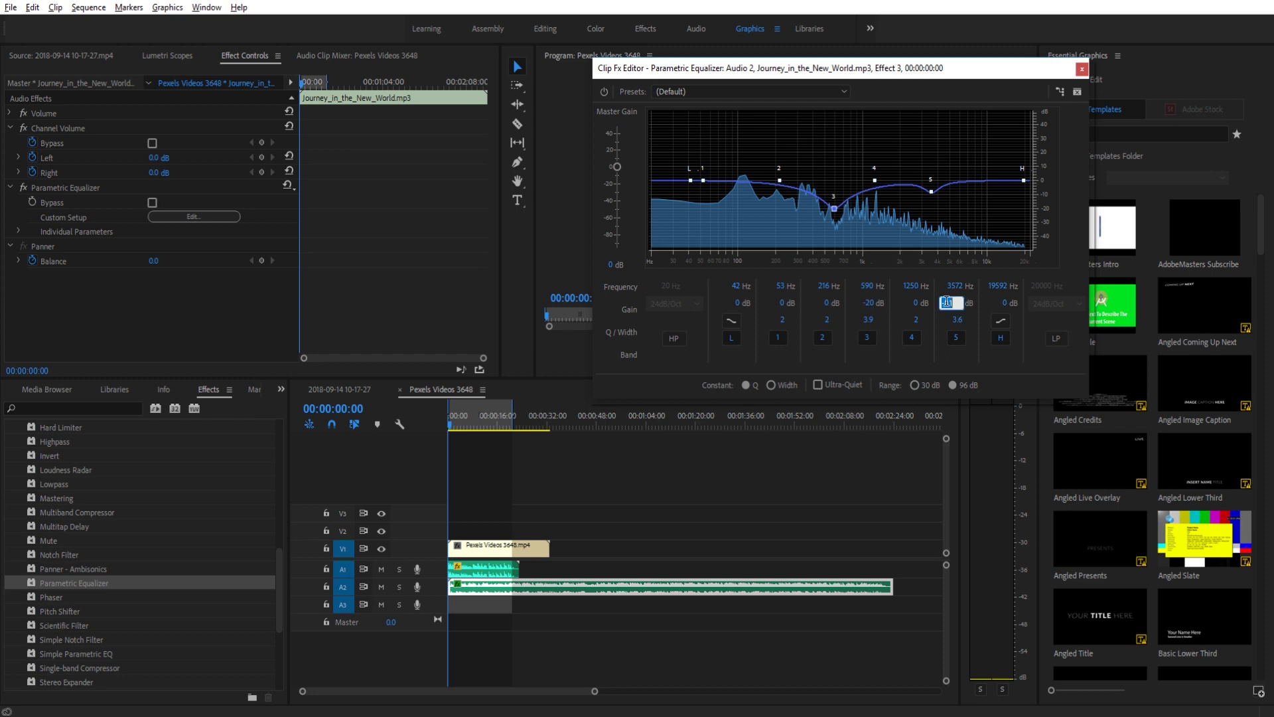
type("-11")
key("Return")
Set both band 5 and band 3 Q to 3, then deselect the music clip.
left_click(958, 318)
type("3")
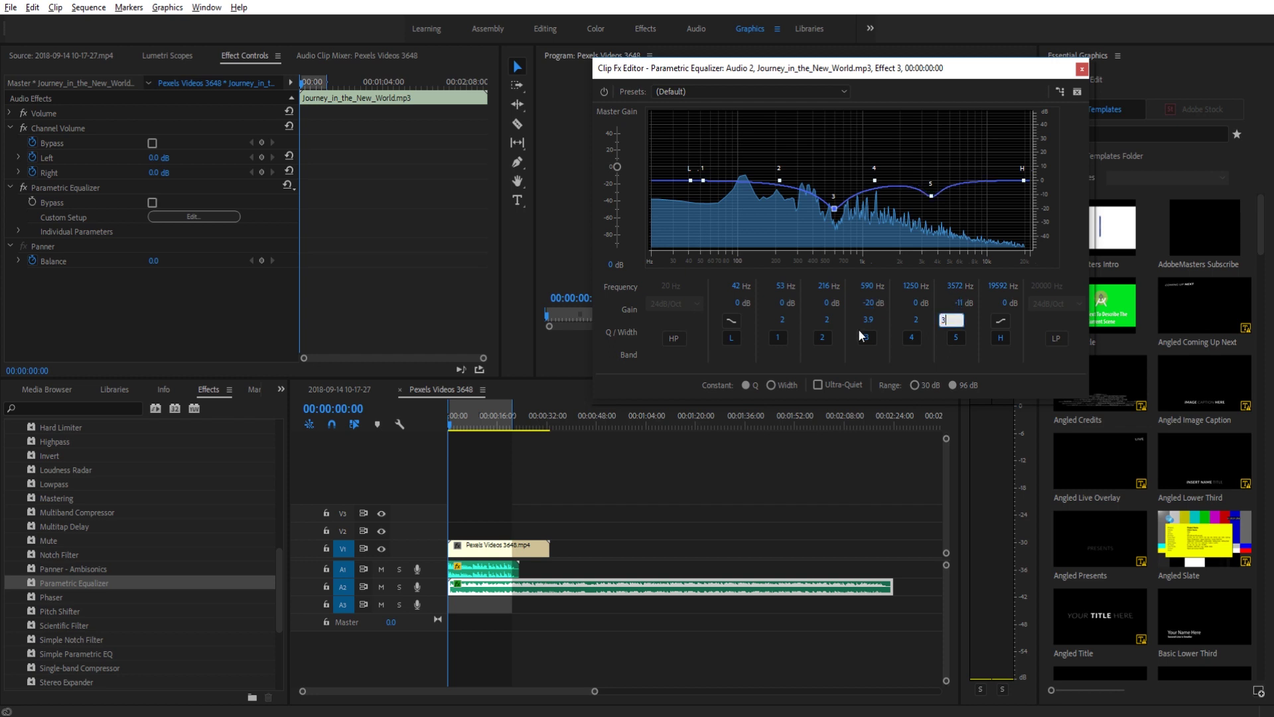
key("Return")
left_click(868, 319)
type("3")
key("Return")
left_click(839, 458)
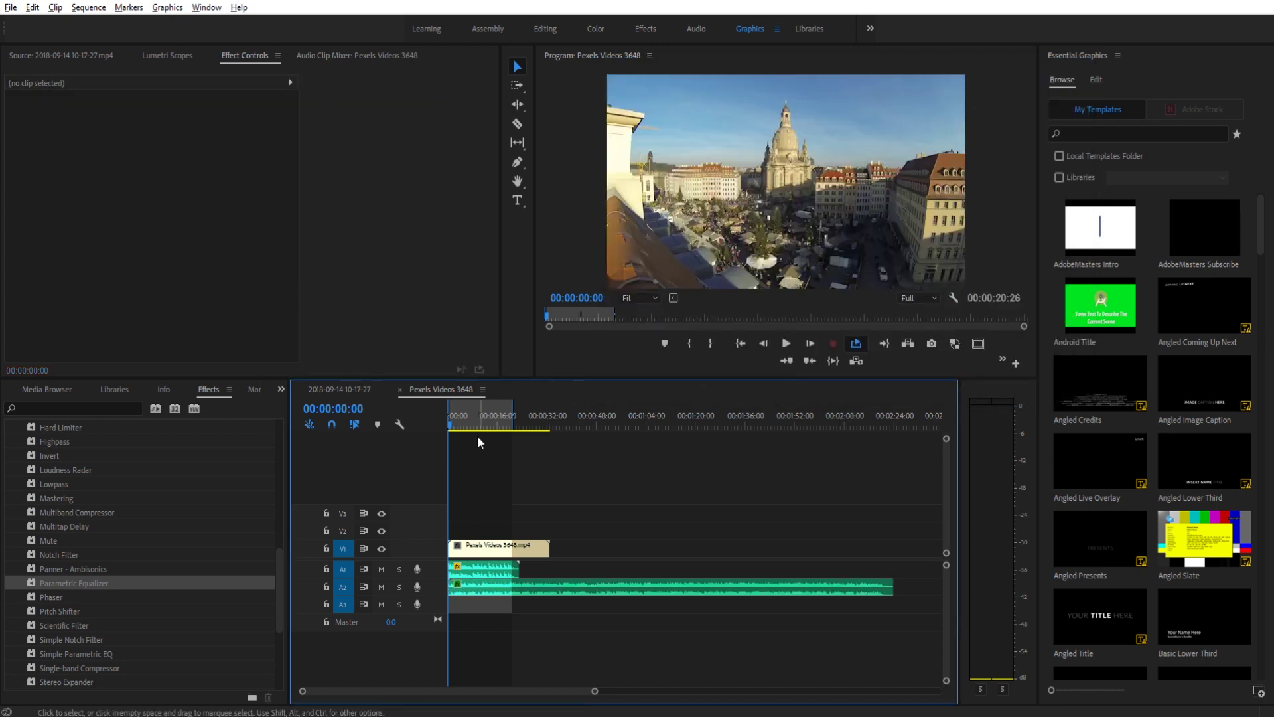
Play the A2 music clip with its equalizer editor closed and the Parametric Equalizer bypassed.
left_click(496, 585)
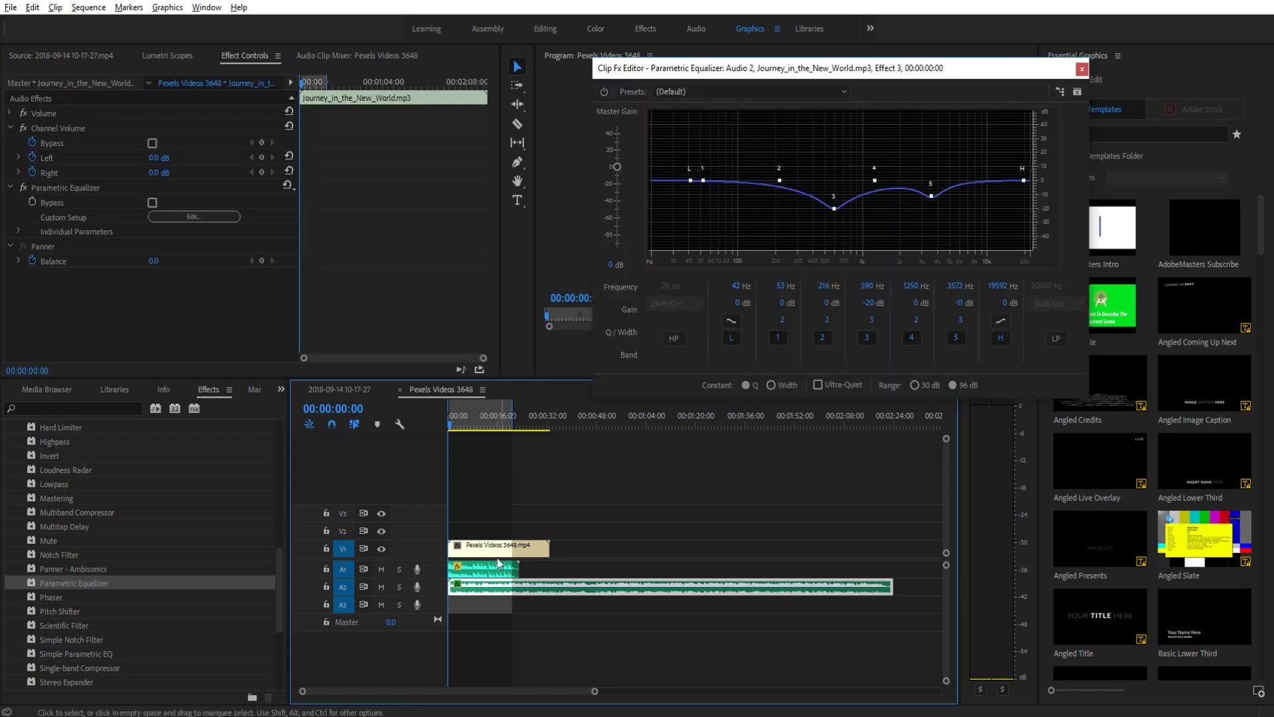
key("space")
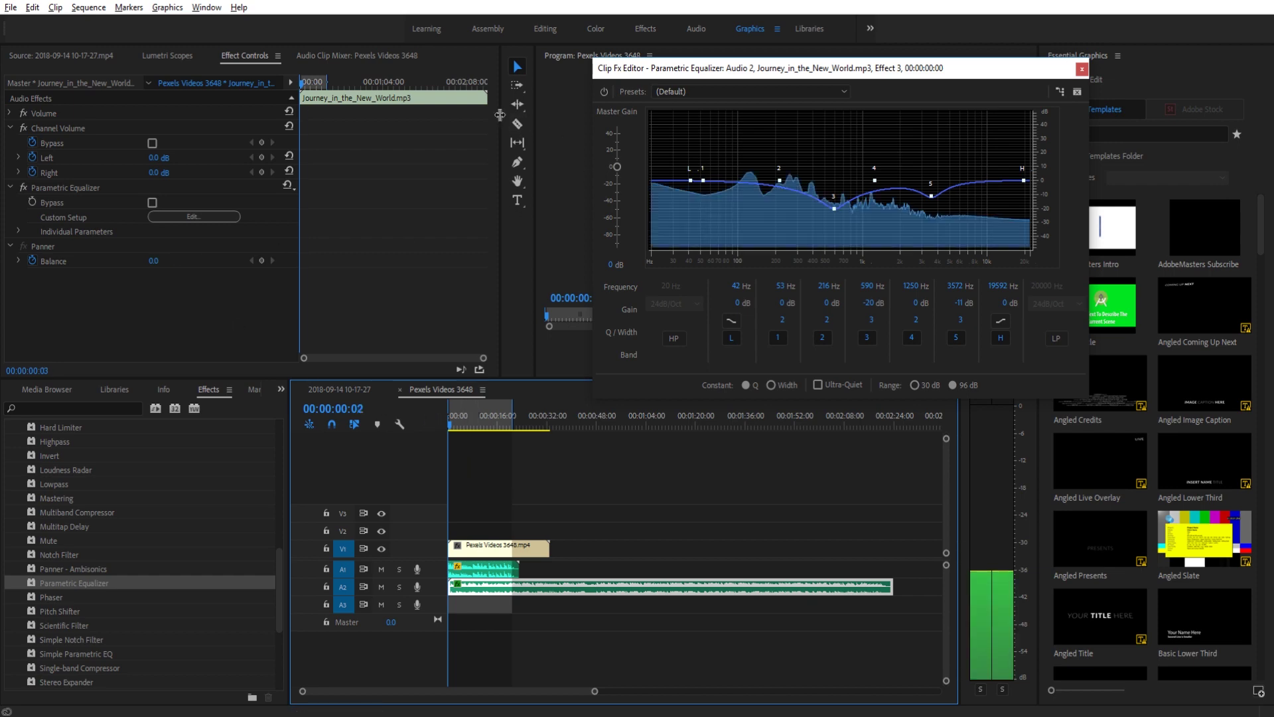
left_click(1082, 69)
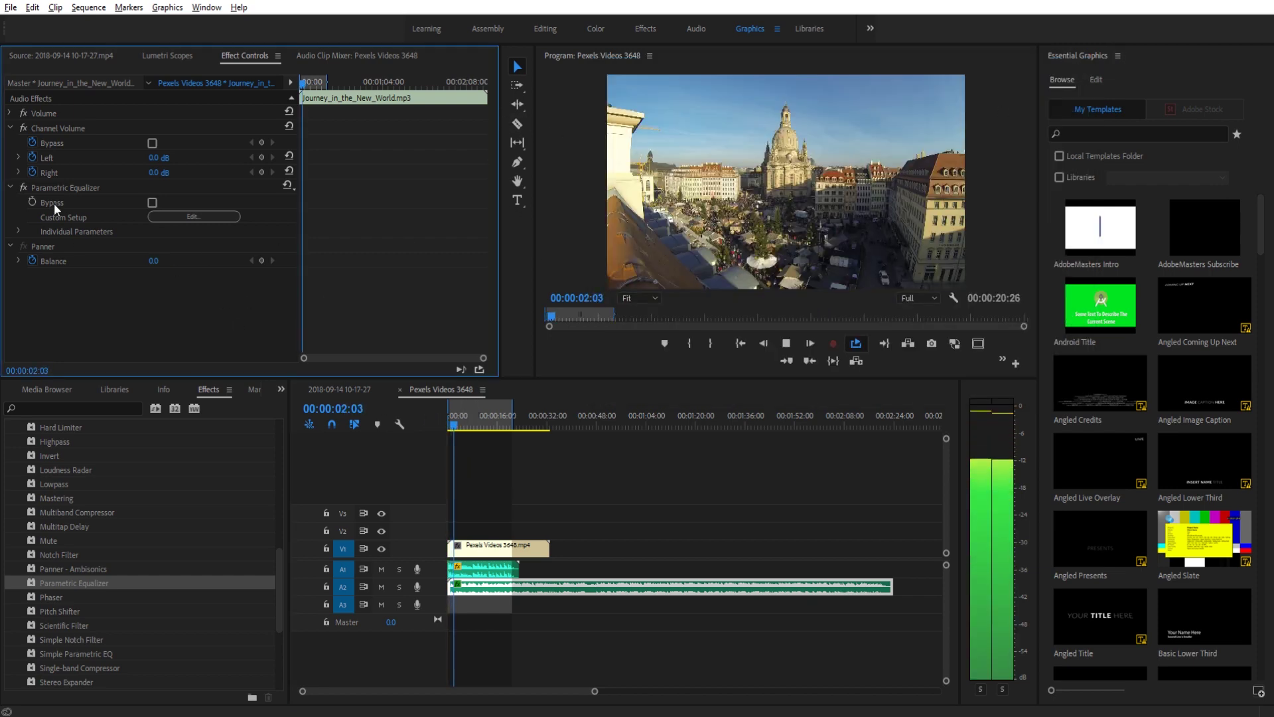
left_click(22, 186)
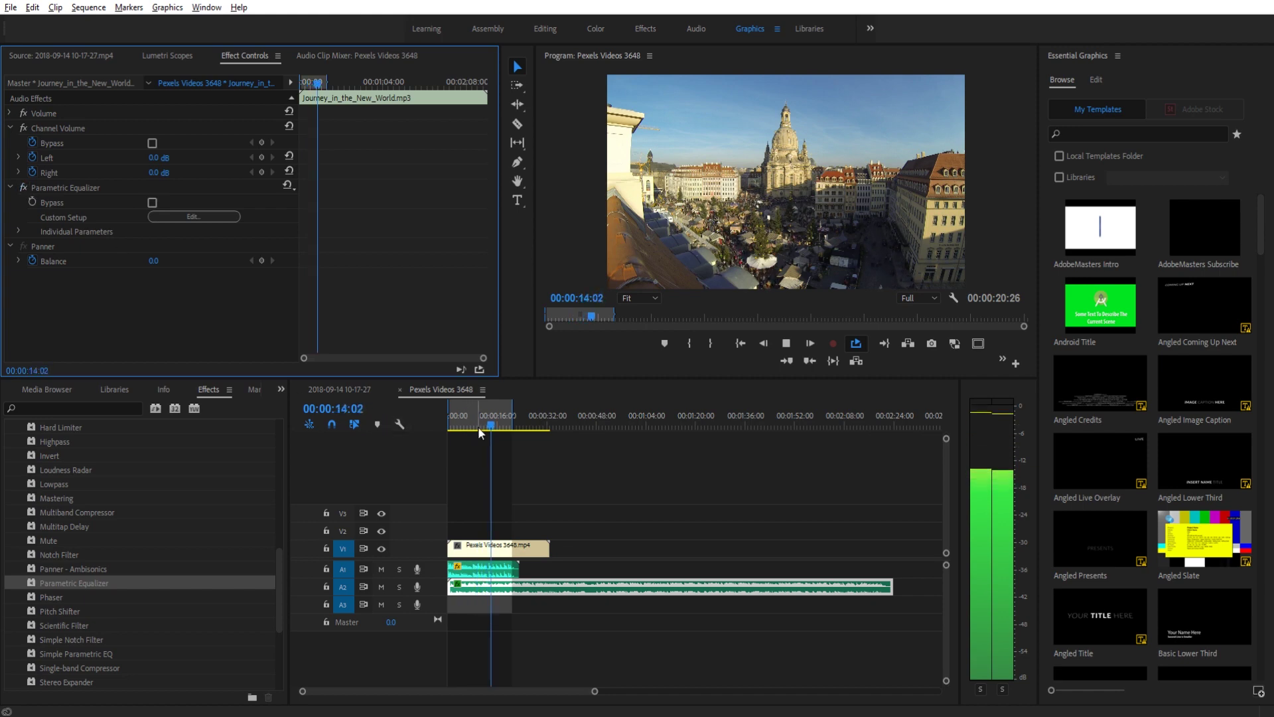
key("space")
left_click_drag(471, 412, 441, 413)
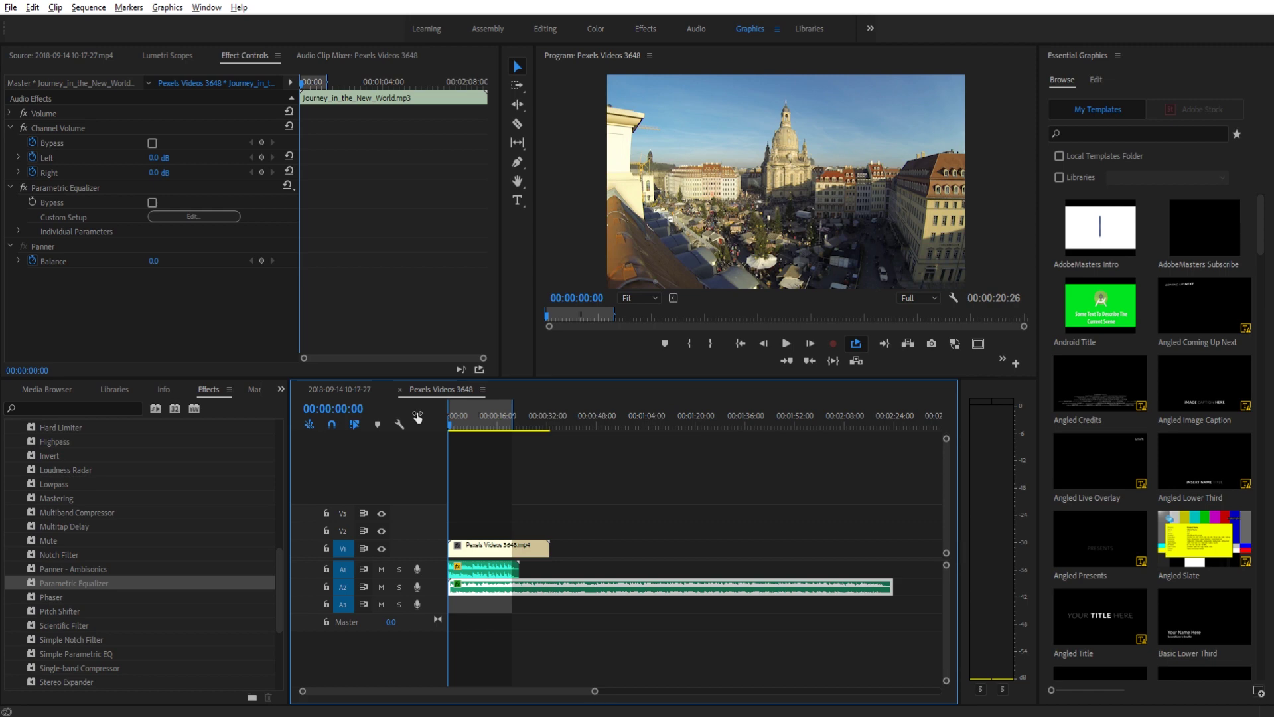
Replay from the start, toggling the Parametric Equalizer off and back on to compare.
key("space")
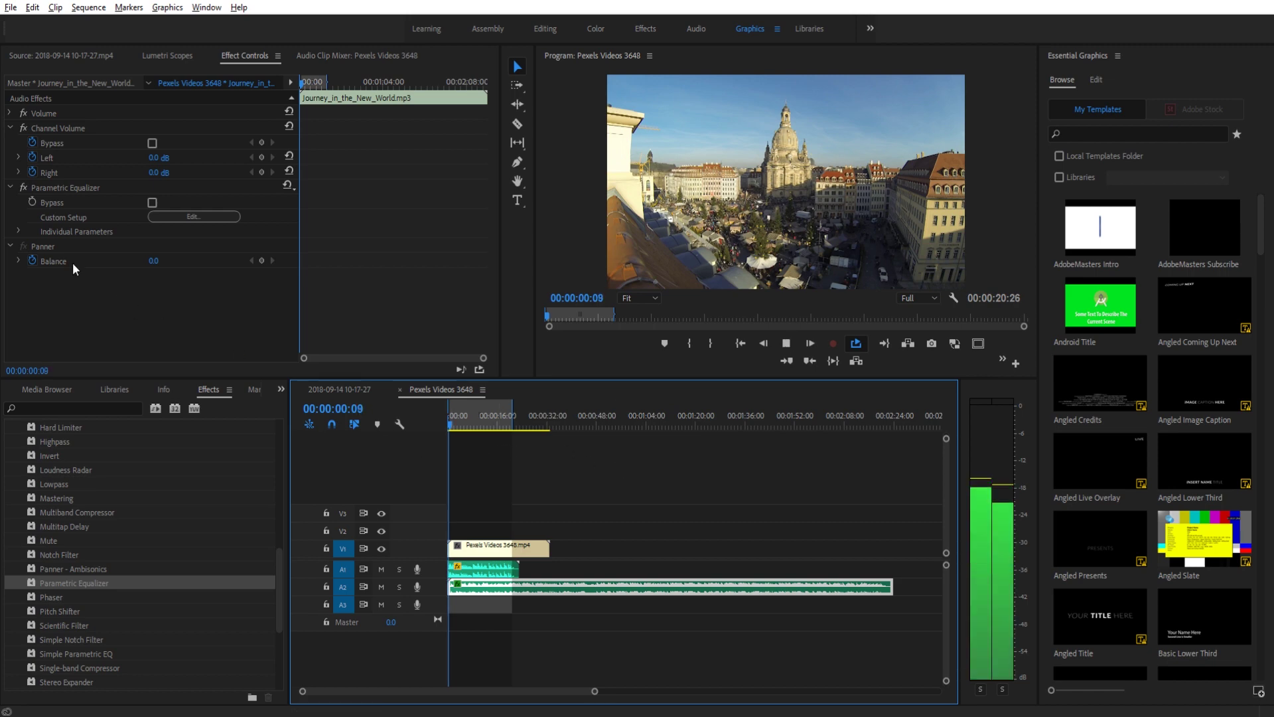
left_click(26, 190)
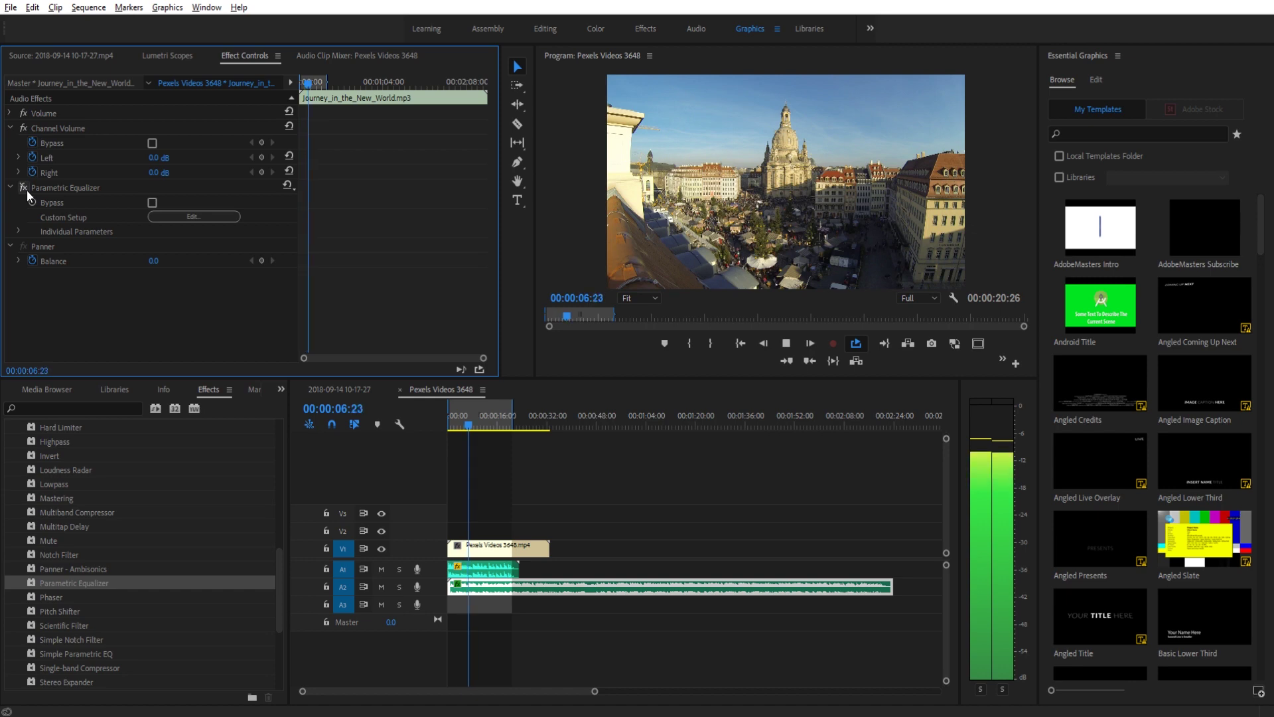
left_click(27, 190)
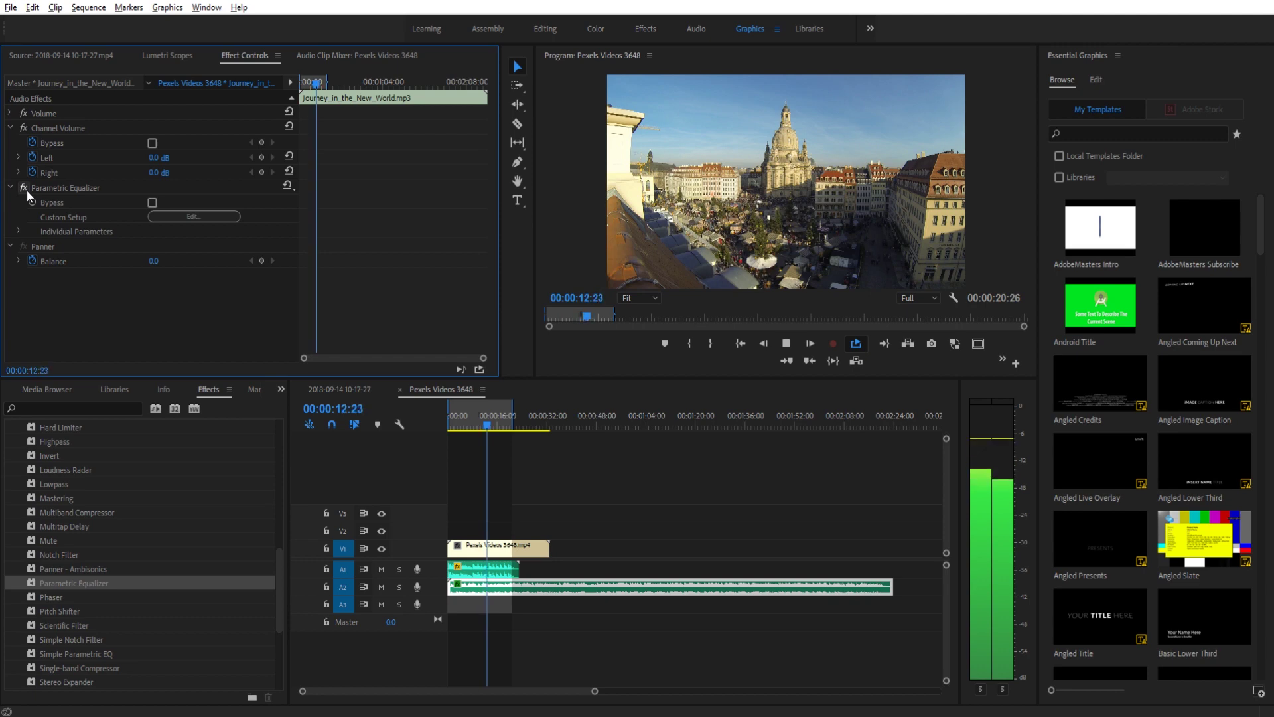
key("space")
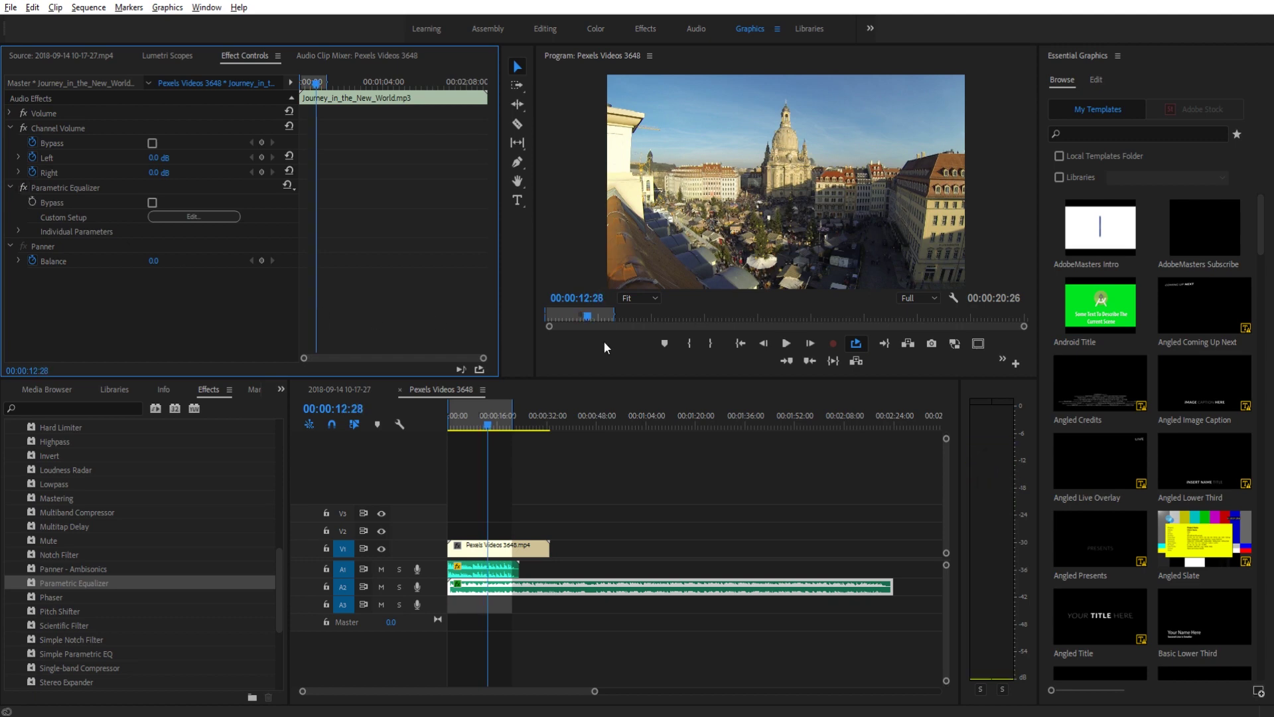